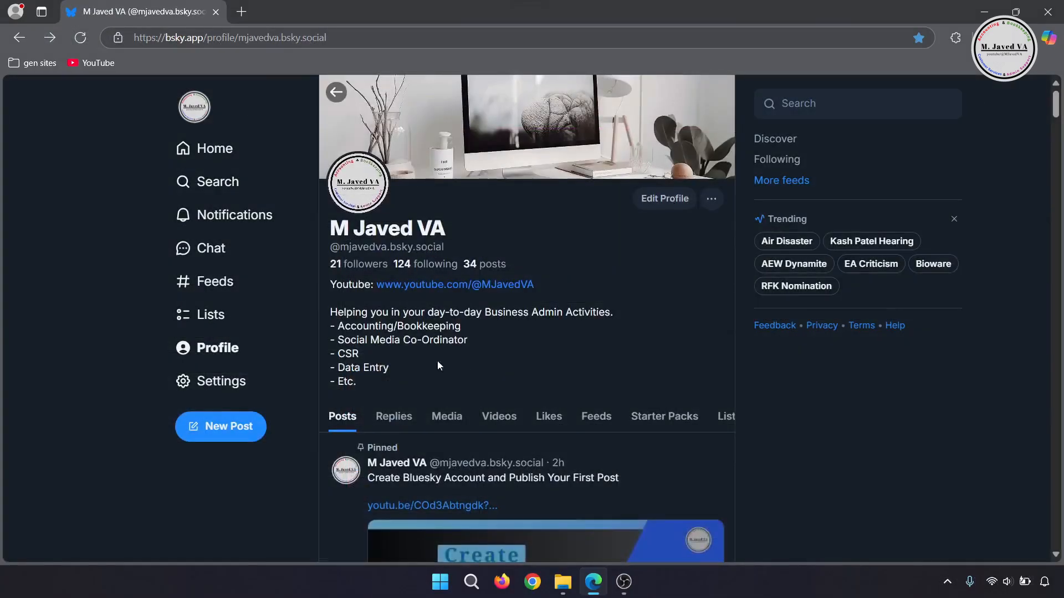
- Draft a new Bluesky post with the "Never Give up" image and the text "Never Give up"
{"action": "left_click", "coordinate": [210, 436]}
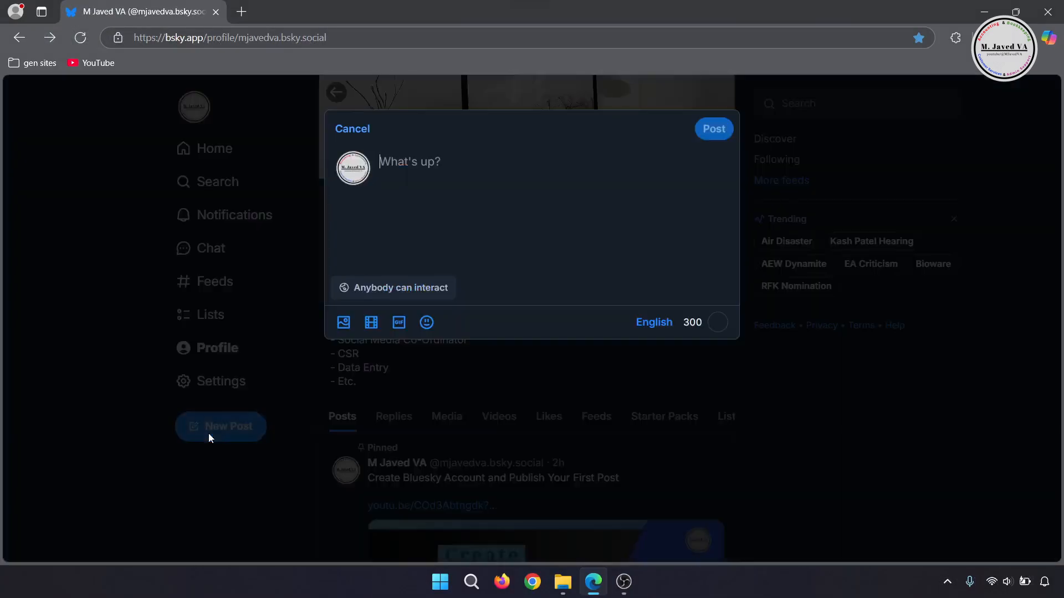
{"action": "left_click", "coordinate": [344, 323]}
{"action": "left_click", "coordinate": [411, 205]}
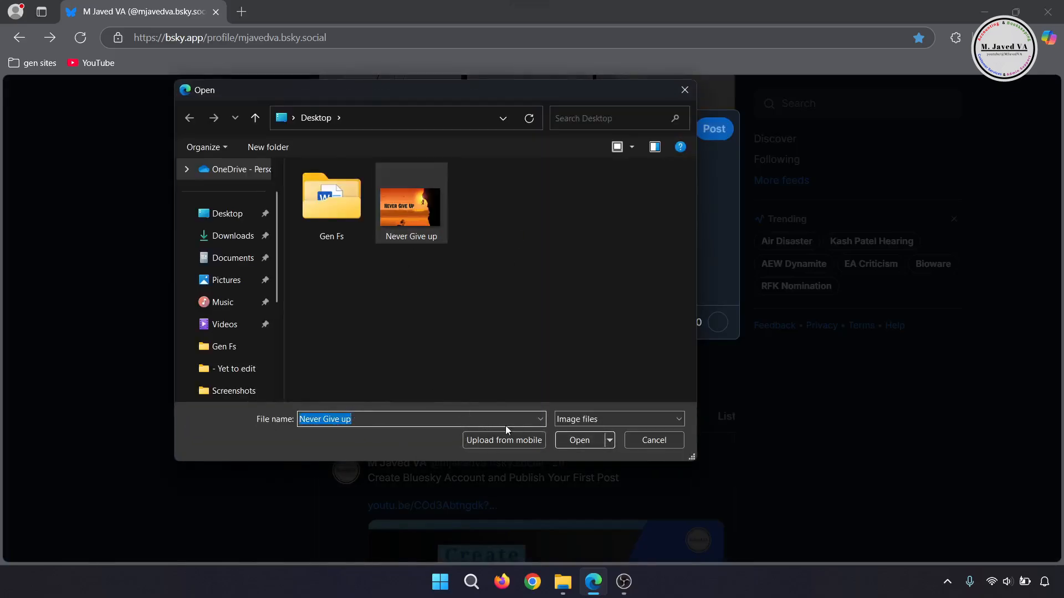
{"action": "left_click", "coordinate": [579, 440]}
{"action": "type", "text": "Never Give up"}
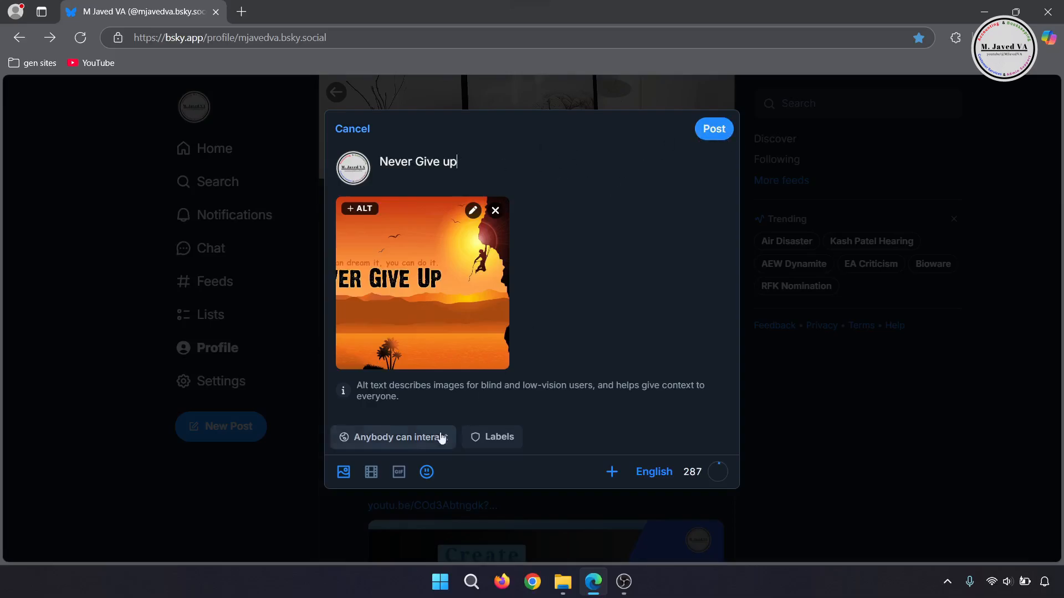
- Try adding and removing a second post in the thread, and check the post language options
{"action": "left_click", "coordinate": [613, 472]}
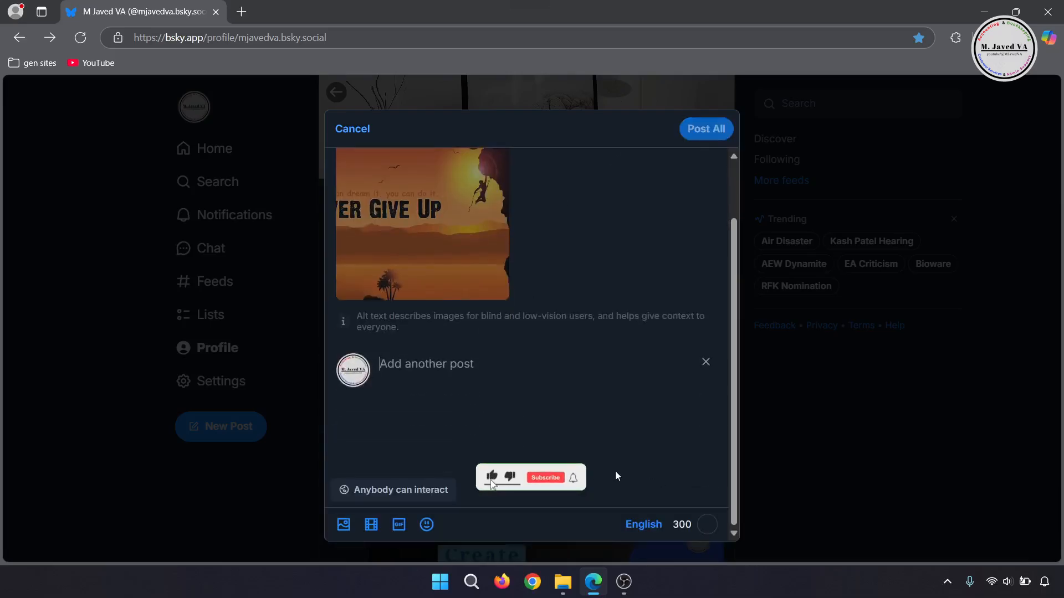
{"action": "left_click", "coordinate": [706, 362]}
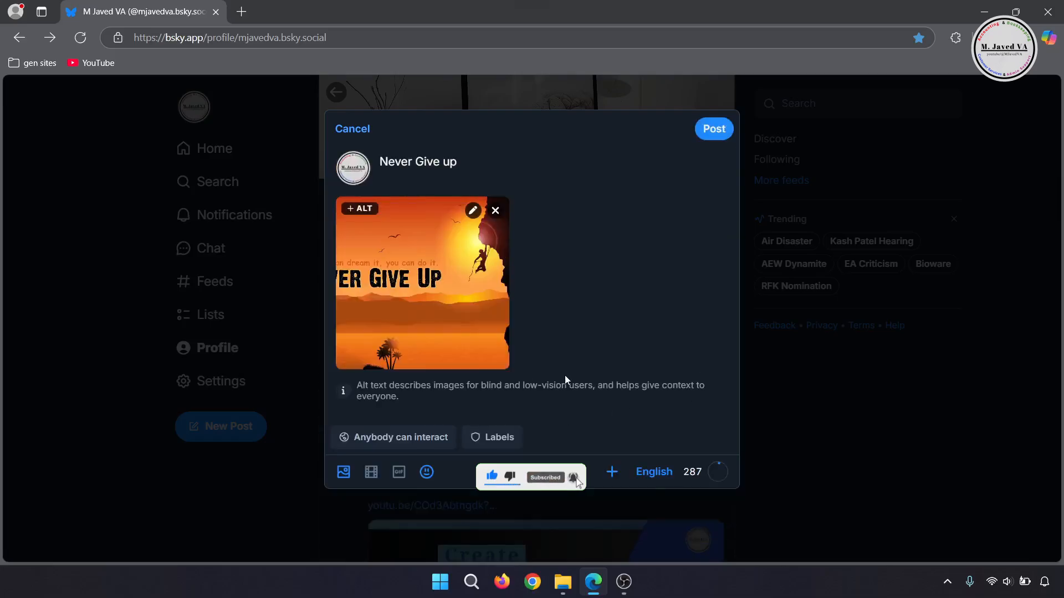
{"action": "left_click", "coordinate": [654, 472]}
{"action": "left_click", "coordinate": [695, 421]}
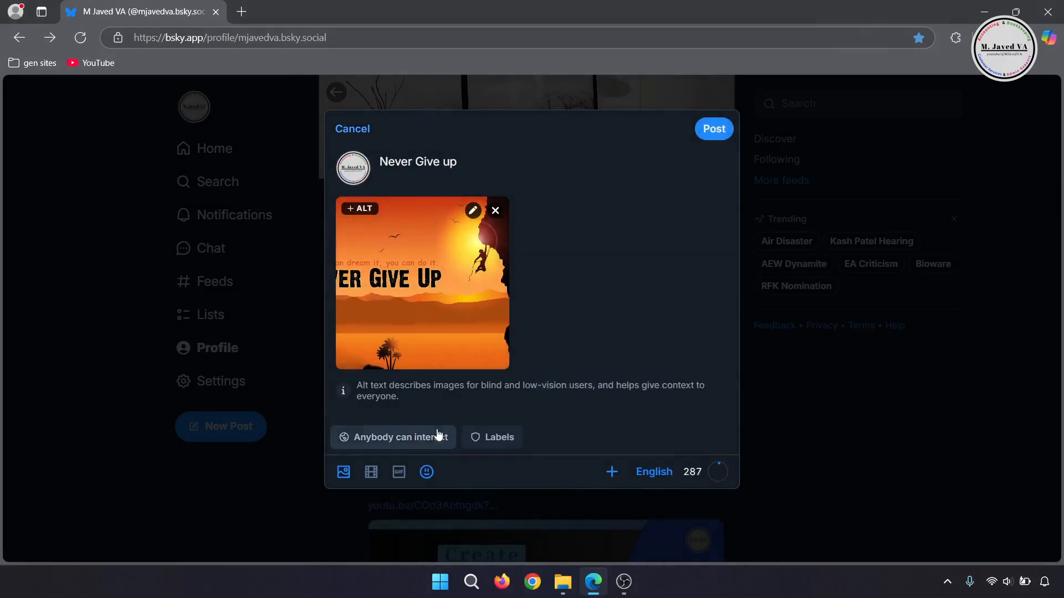
- Review the draft's interaction settings and content warning labels, and discard the draft
{"action": "left_click", "coordinate": [437, 437]}
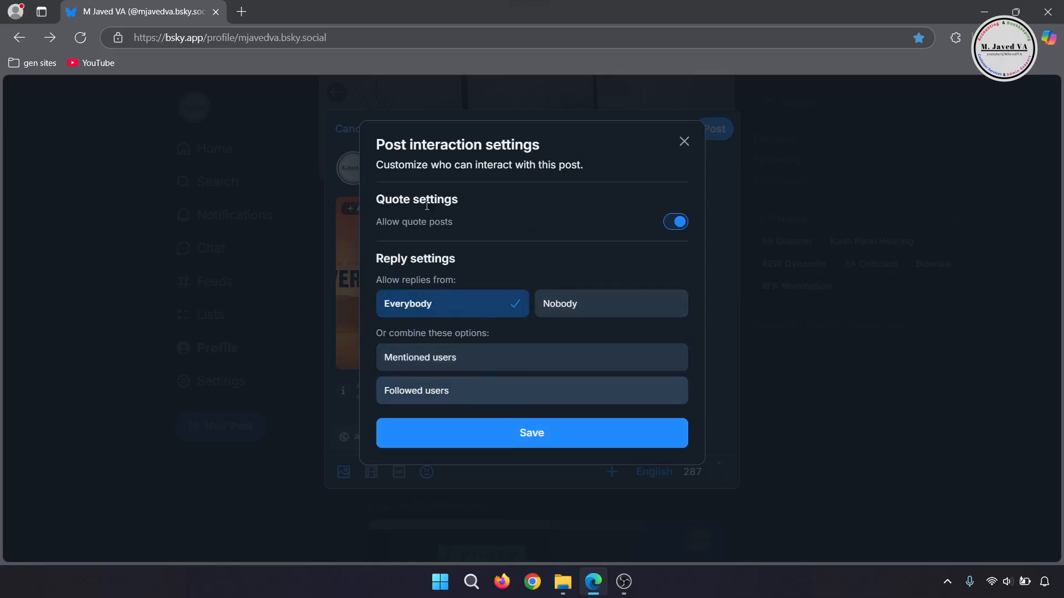
{"action": "left_click", "coordinate": [671, 222]}
{"action": "left_click", "coordinate": [671, 223]}
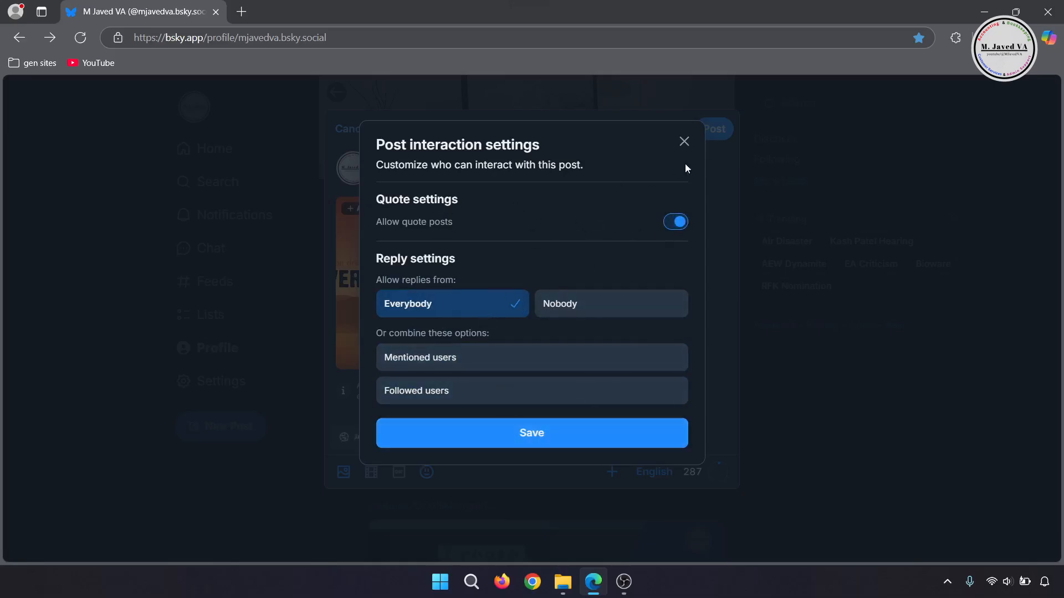
{"action": "left_click", "coordinate": [683, 142]}
{"action": "left_click", "coordinate": [494, 438]}
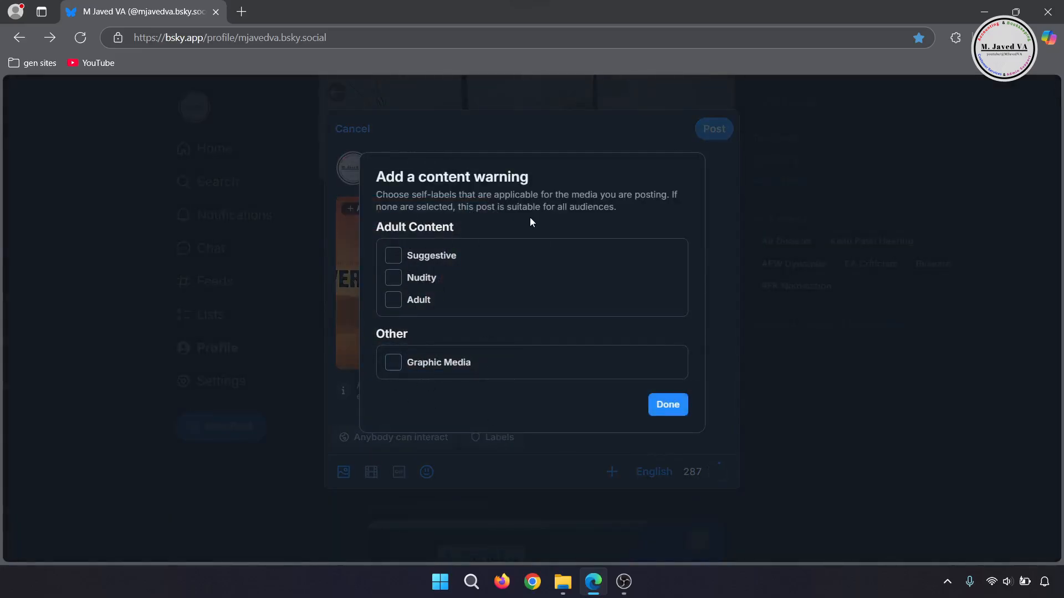
{"action": "left_click", "coordinate": [668, 404]}
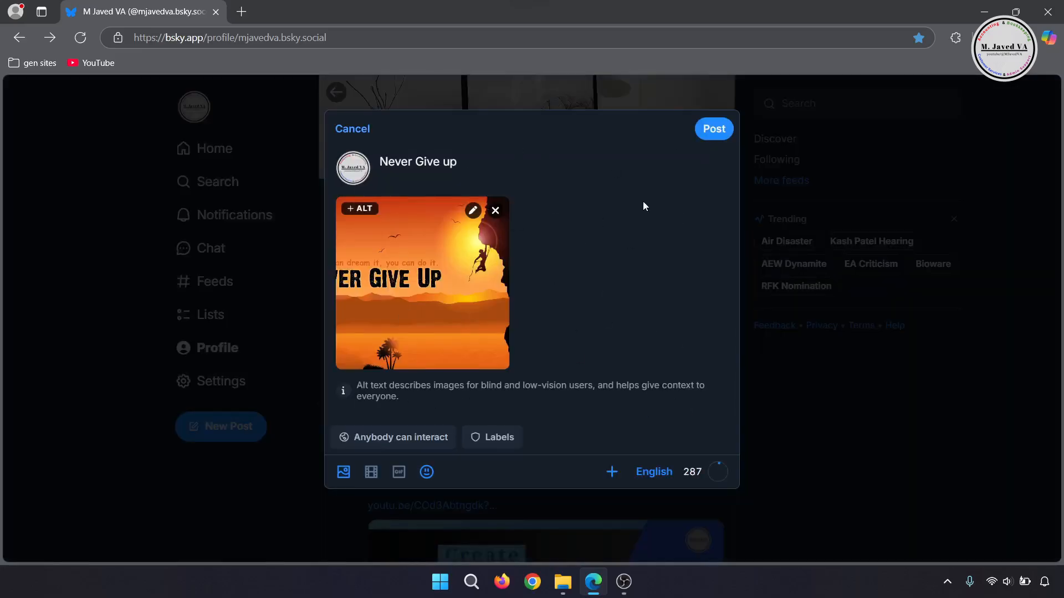
{"action": "key", "text": "Escape"}
{"action": "left_click", "coordinate": [614, 318]}
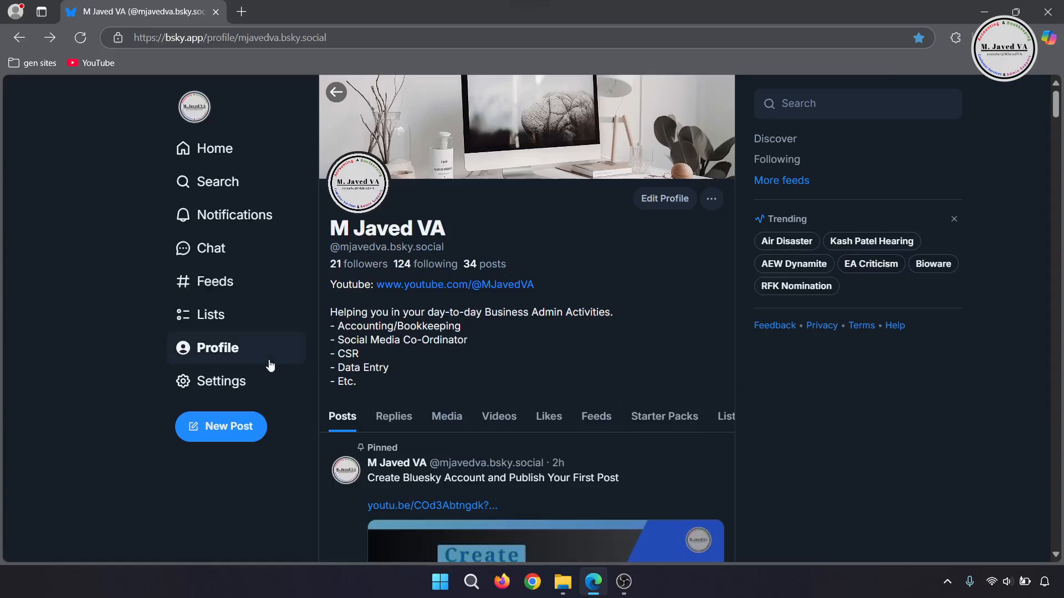
- Examine the Bluesky settings, including the saved feeds and thread preferences under Content and media, and return to the profile
{"action": "left_click", "coordinate": [207, 382]}
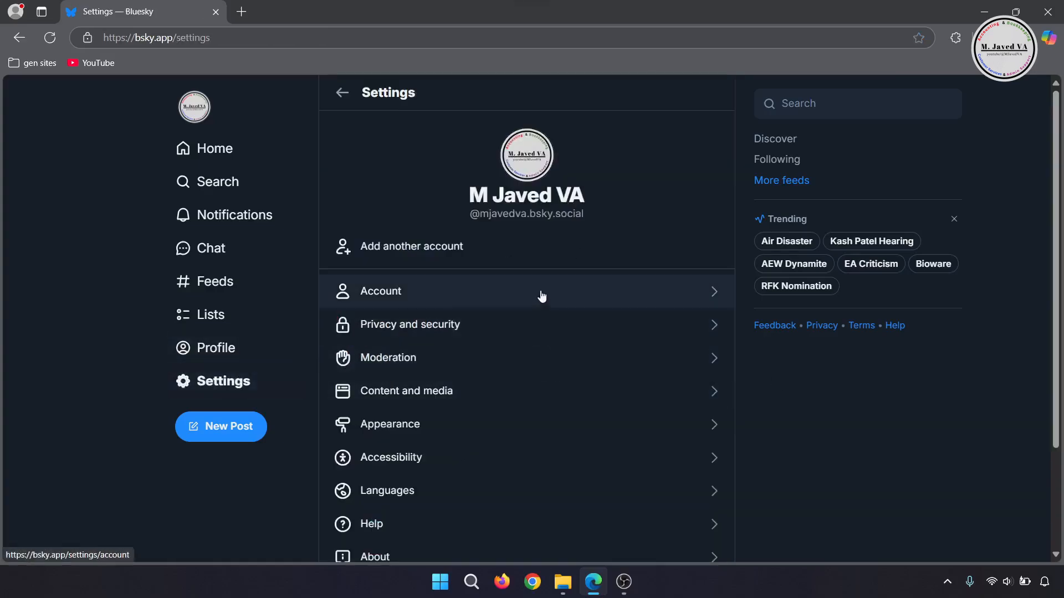
{"action": "left_click", "coordinate": [537, 394]}
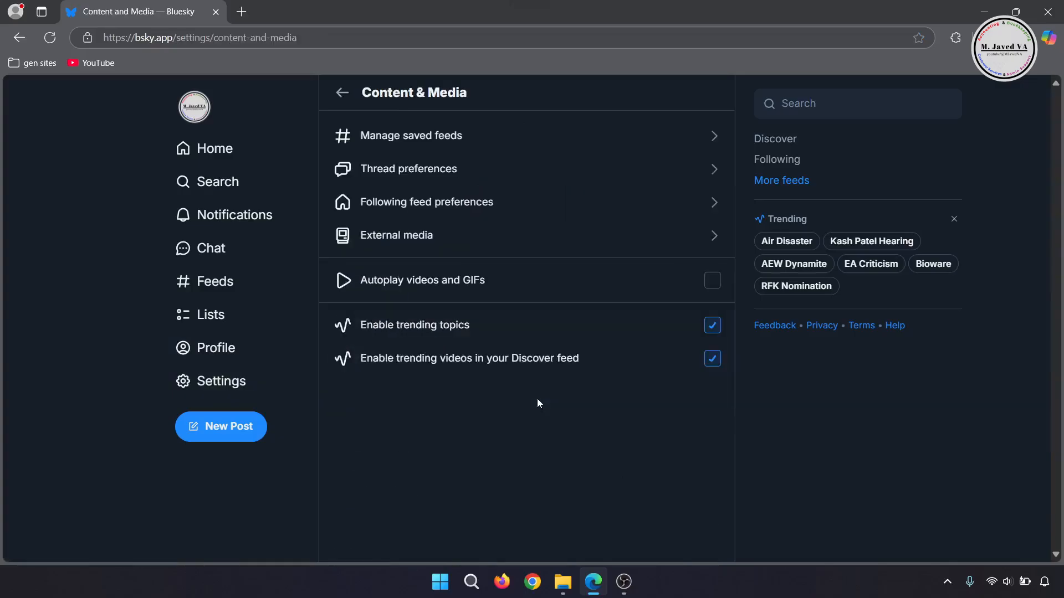
{"action": "left_click", "coordinate": [538, 141]}
{"action": "key", "text": "alt+Left"}
{"action": "left_click", "coordinate": [517, 169]}
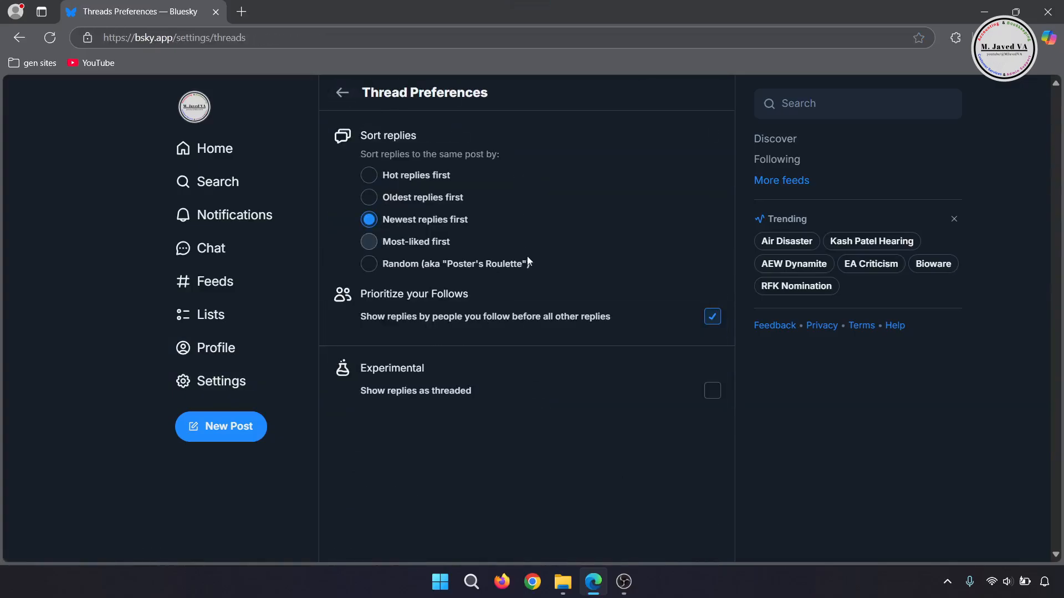
{"action": "left_click", "coordinate": [342, 92]}
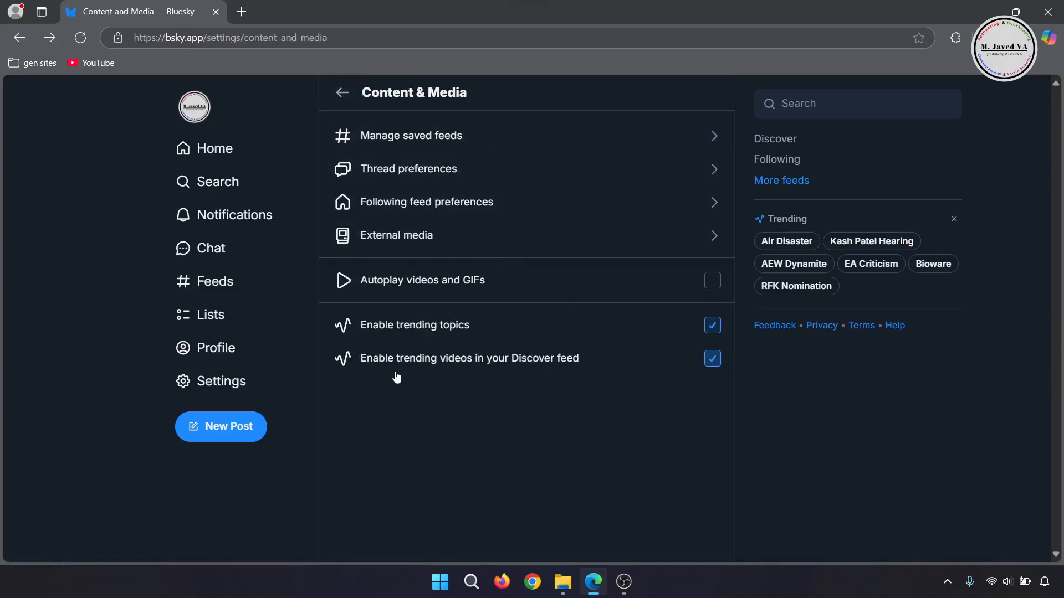
{"action": "left_click", "coordinate": [225, 381]}
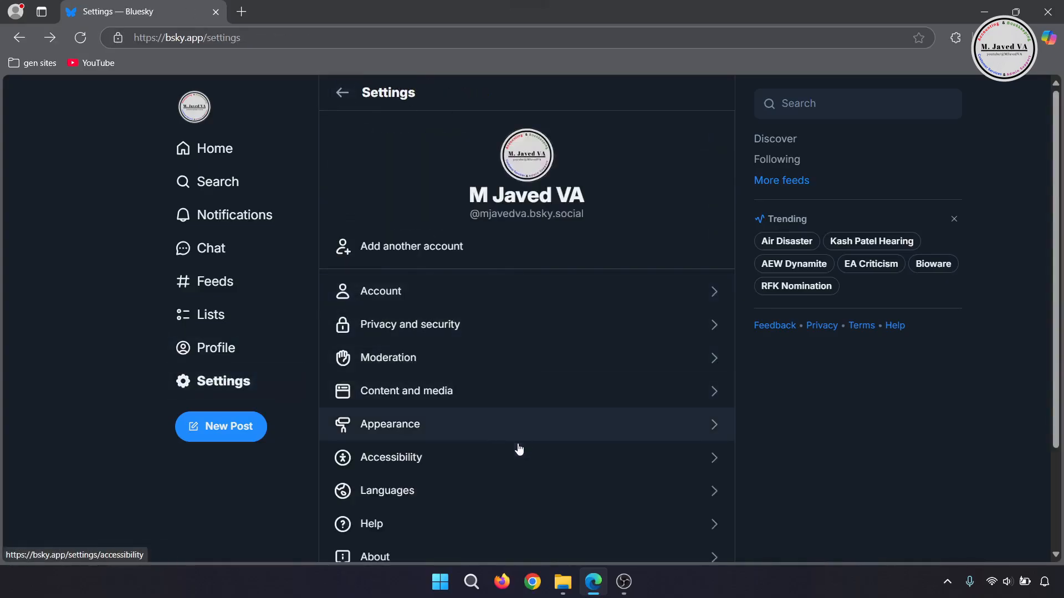
{"action": "scroll", "coordinate": [519, 449], "scroll_direction": "down", "scroll_amount": 2}
{"action": "scroll", "coordinate": [516, 473], "scroll_direction": "up", "scroll_amount": 2}
{"action": "left_click", "coordinate": [268, 349]}
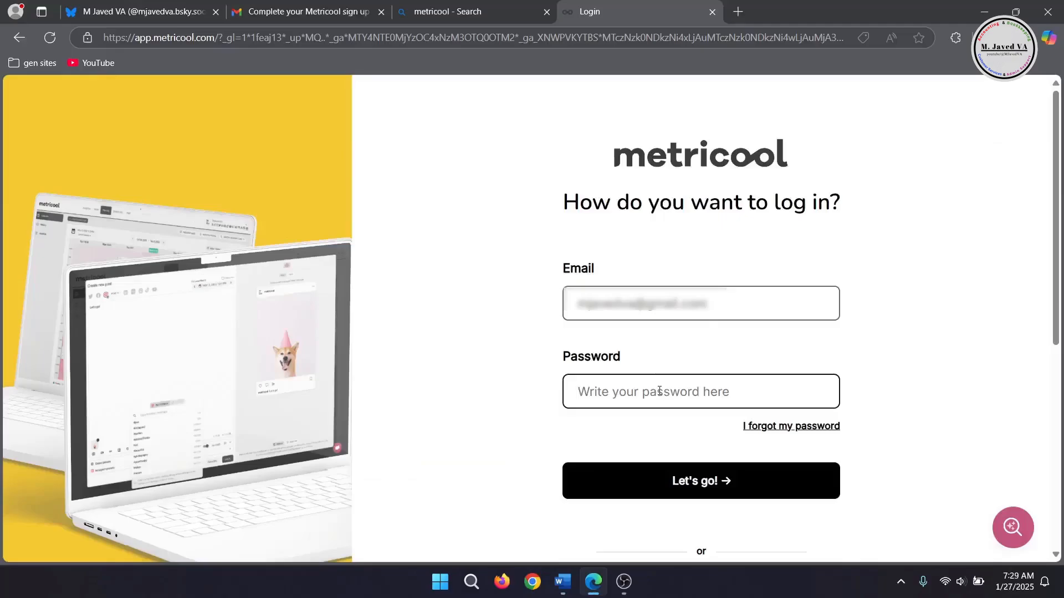
- Log in to Metricool with the account password
{"action": "key", "text": "ctrl+v"}
{"action": "left_click", "coordinate": [707, 484]}
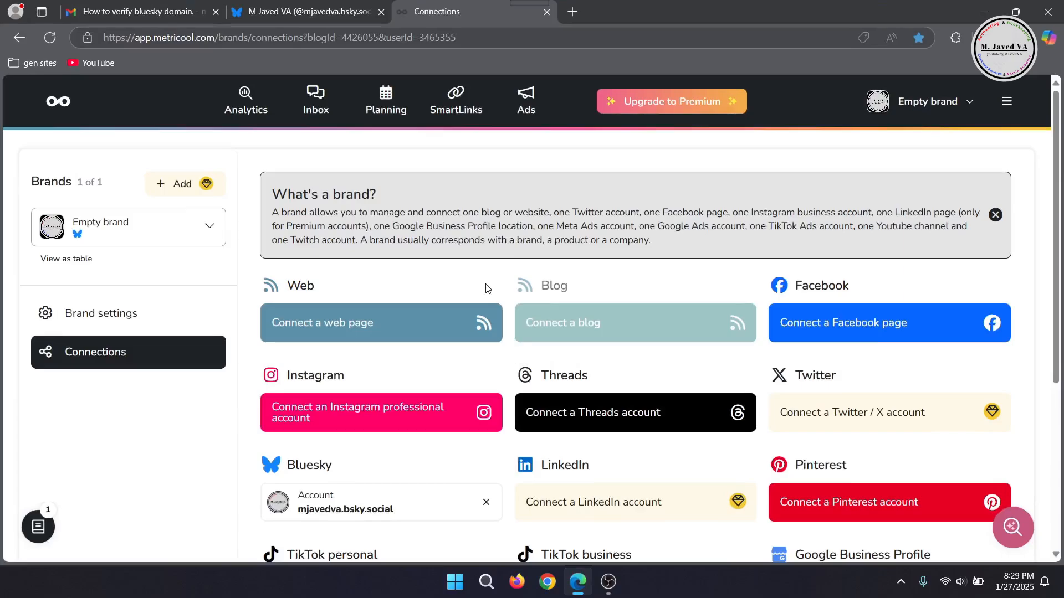
- Authorize Metricool to access the Bluesky account and check the connection among the brand's networks
{"action": "scroll", "coordinate": [486, 288], "scroll_direction": "down", "scroll_amount": 3}
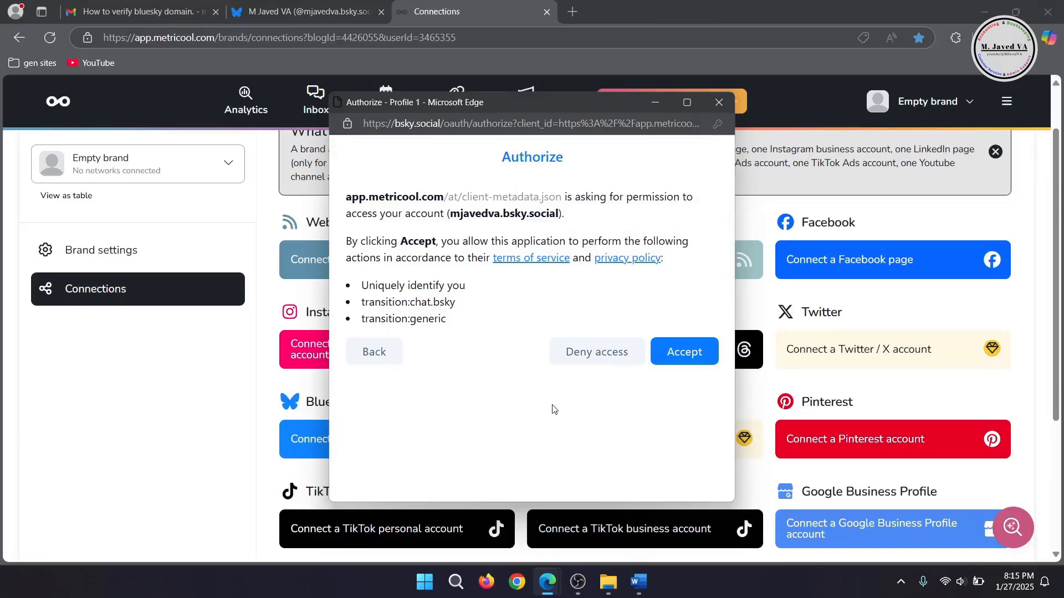
{"action": "left_click", "coordinate": [678, 354]}
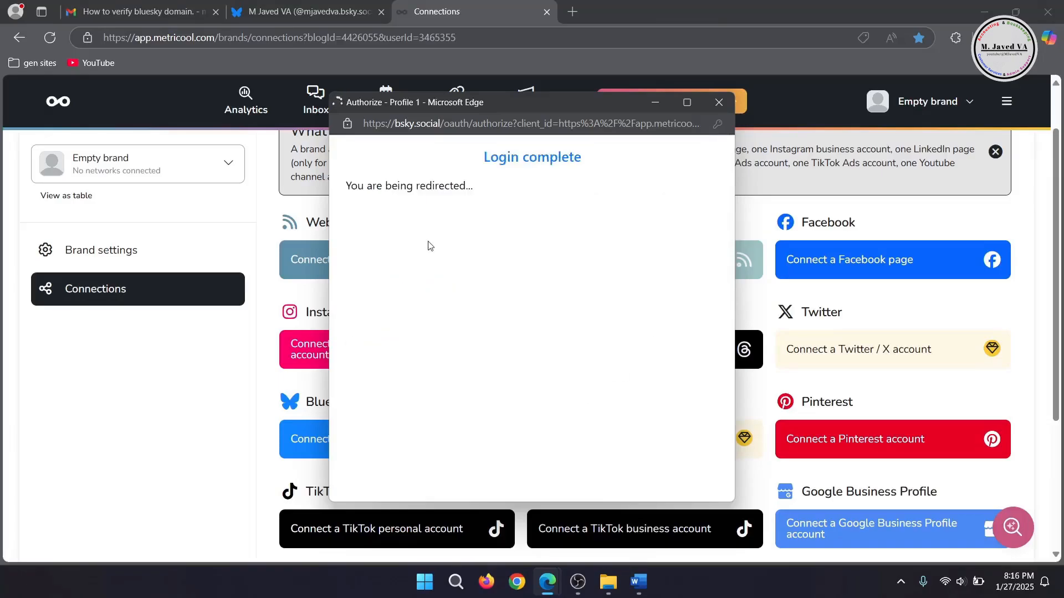
{"action": "scroll", "coordinate": [619, 452], "scroll_direction": "down", "scroll_amount": 2}
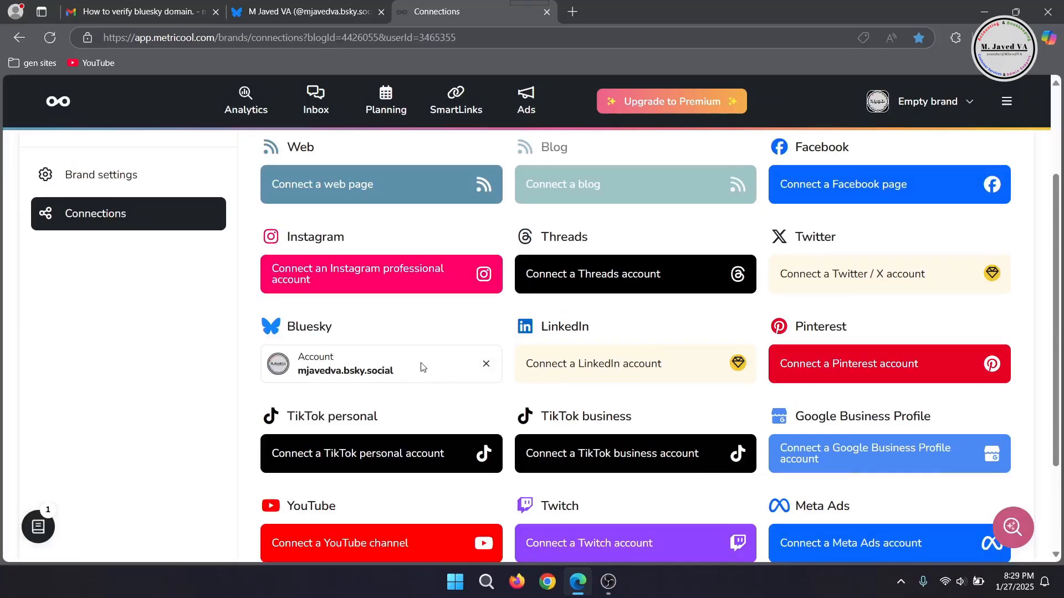
{"action": "scroll", "coordinate": [431, 266], "scroll_direction": "up", "scroll_amount": 2}
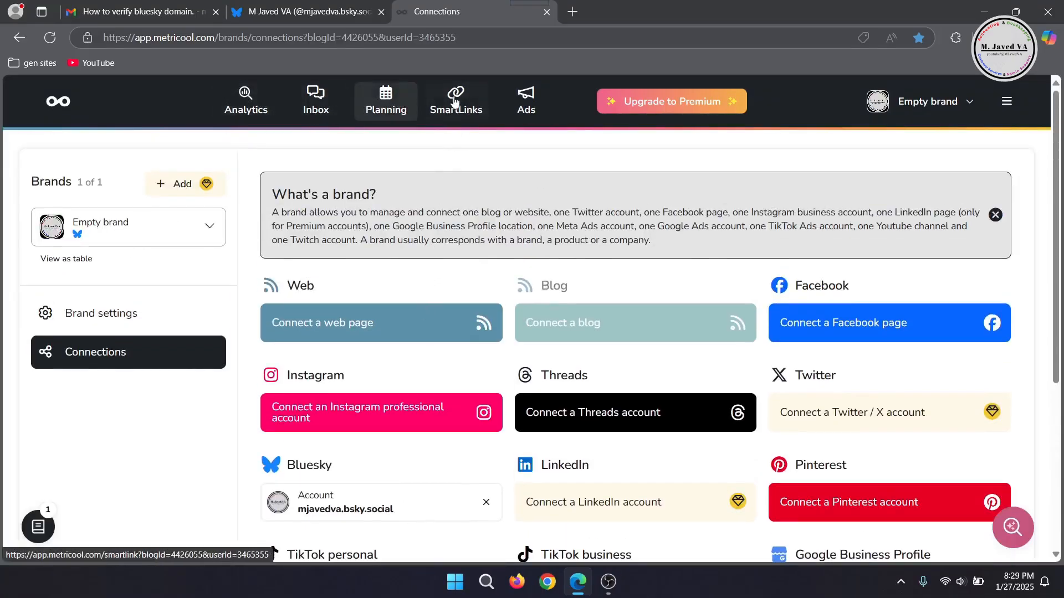
- Start a new Bluesky post for Jan 29, 2025 10:30 AM from the weekly planning calendar
{"action": "left_click", "coordinate": [387, 103]}
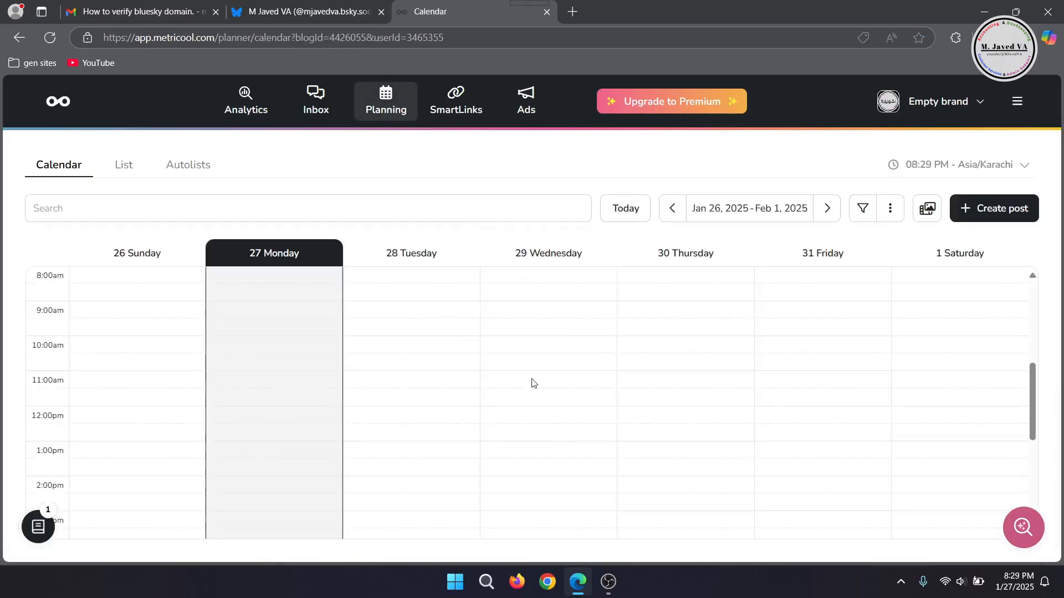
{"action": "scroll", "coordinate": [532, 378], "scroll_direction": "down", "scroll_amount": 5}
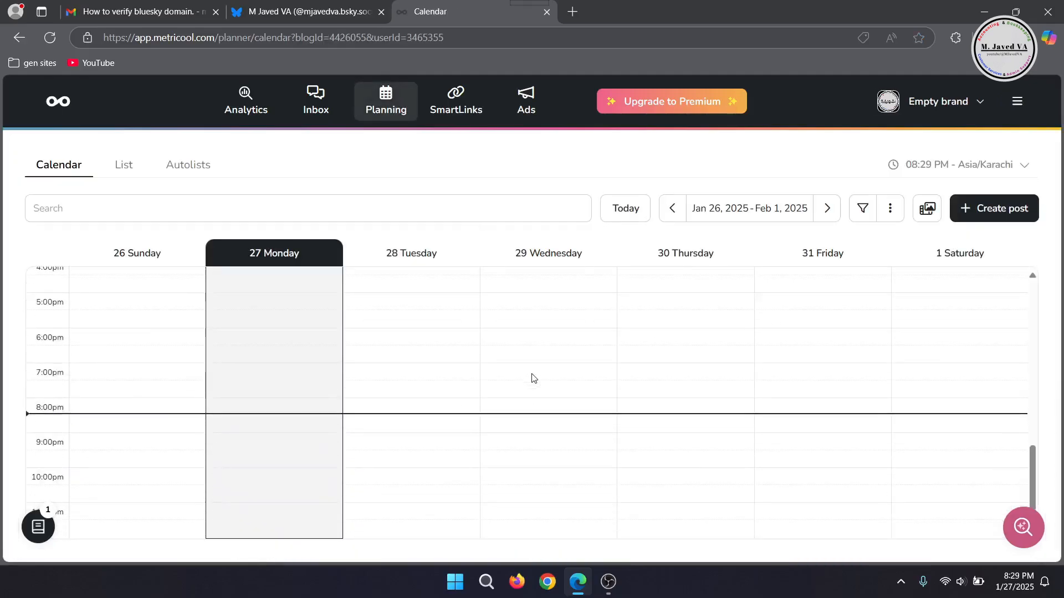
{"action": "scroll", "coordinate": [532, 378], "scroll_direction": "up", "scroll_amount": 7}
{"action": "scroll", "coordinate": [534, 378], "scroll_direction": "up", "scroll_amount": 3}
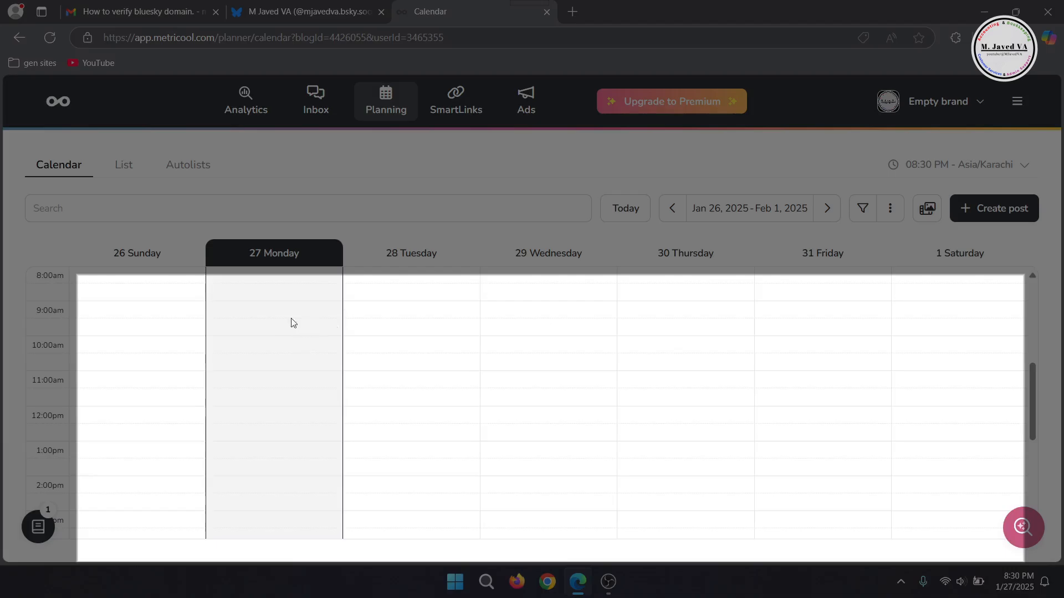
{"action": "left_click", "coordinate": [276, 320]}
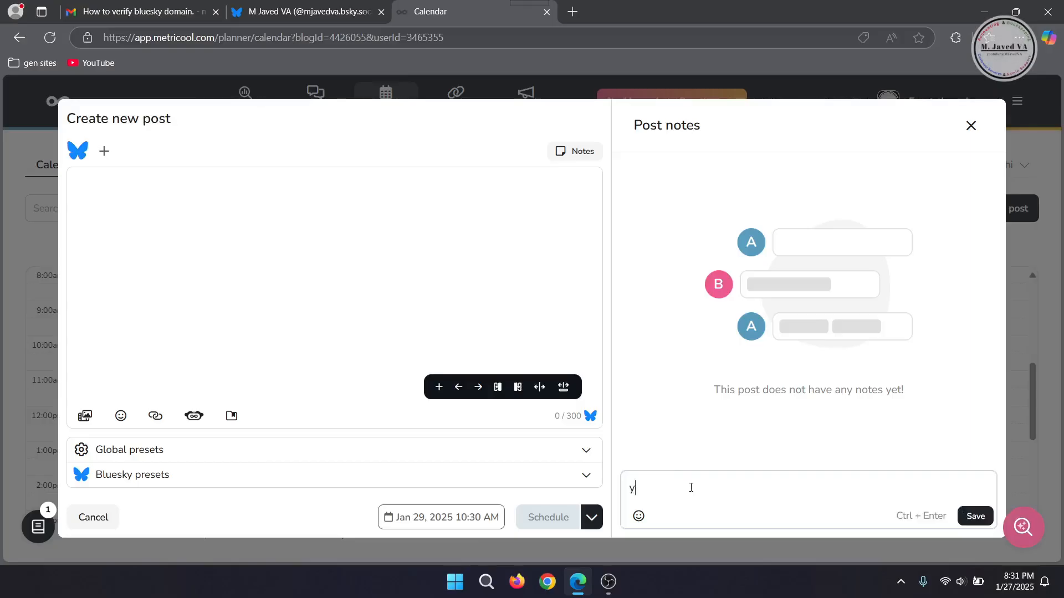
- Try a post note reading "you can write some extra notes here", clear it and close the notes
{"action": "type", "text": "ou can write some extra notes here"}
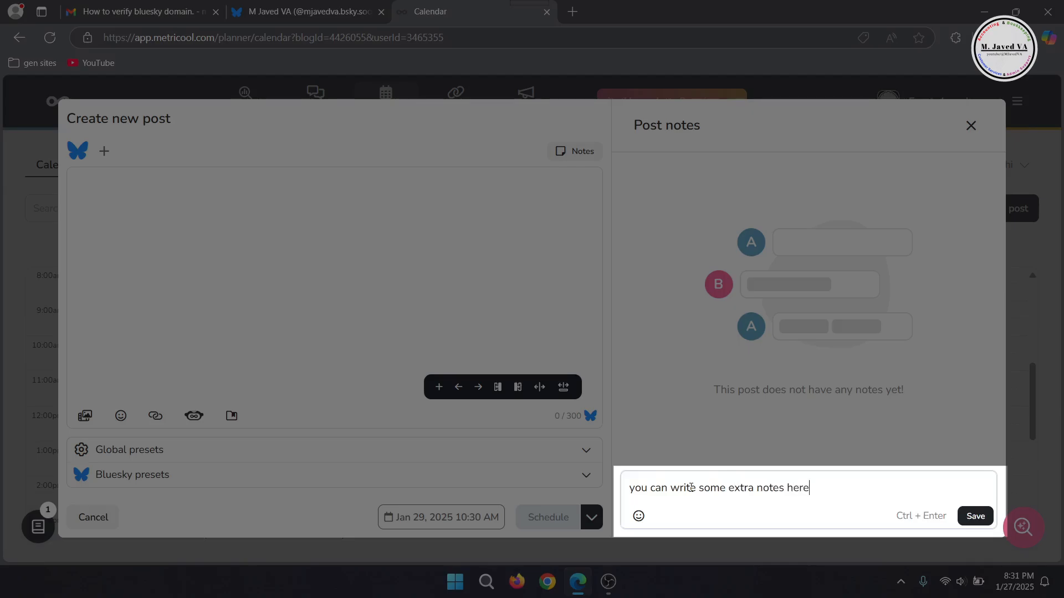
{"action": "key", "text": "ctrl+BackSpace"}
{"action": "key", "text": "ctrl+BackSpace"}
{"action": "key", "text": "ctrl+BackSpace"}
{"action": "key", "text": "ctrl+BackSpace"}
{"action": "key", "text": "ctrl+BackSpace"}
{"action": "key", "text": "ctrl+BackSpace"}
{"action": "key", "text": "ctrl+BackSpace"}
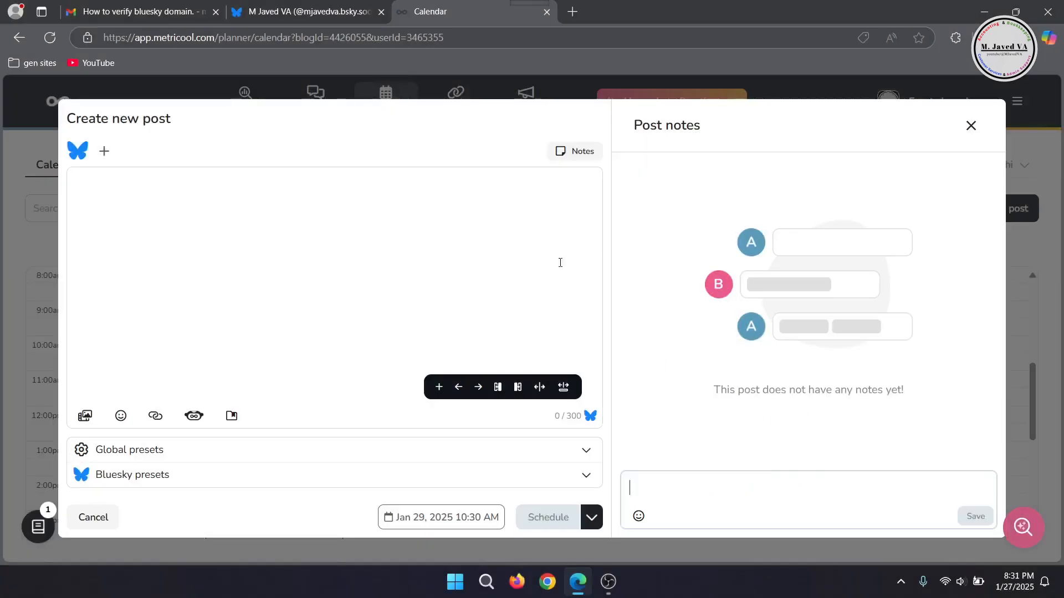
{"action": "left_click", "coordinate": [575, 154]}
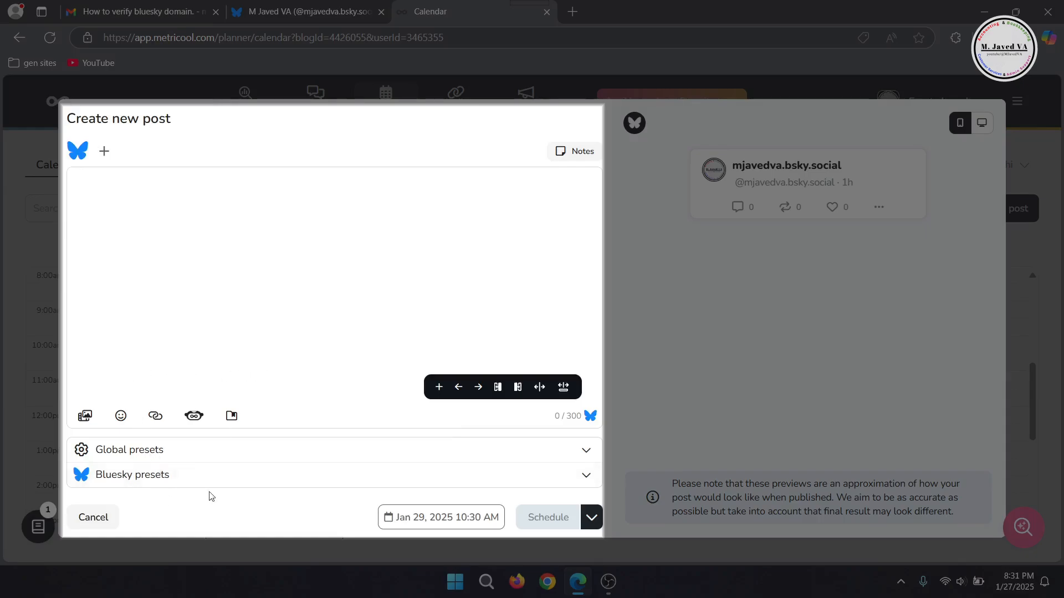
- Examine the global and Bluesky presets and the available multimedia sources for the post
{"action": "left_click", "coordinate": [263, 450]}
{"action": "left_click", "coordinate": [327, 475]}
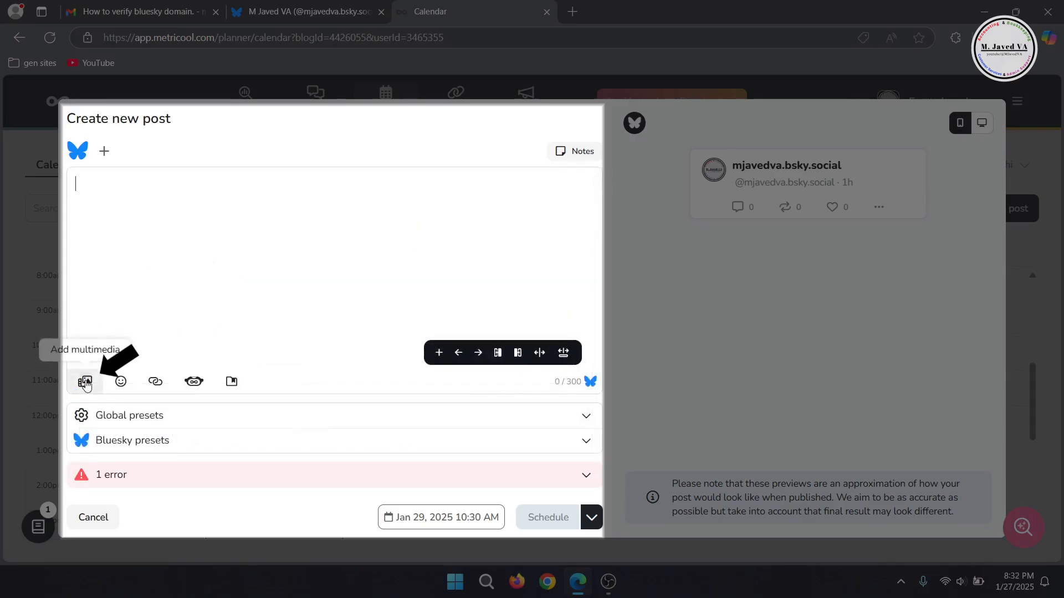
{"action": "left_click", "coordinate": [85, 381]}
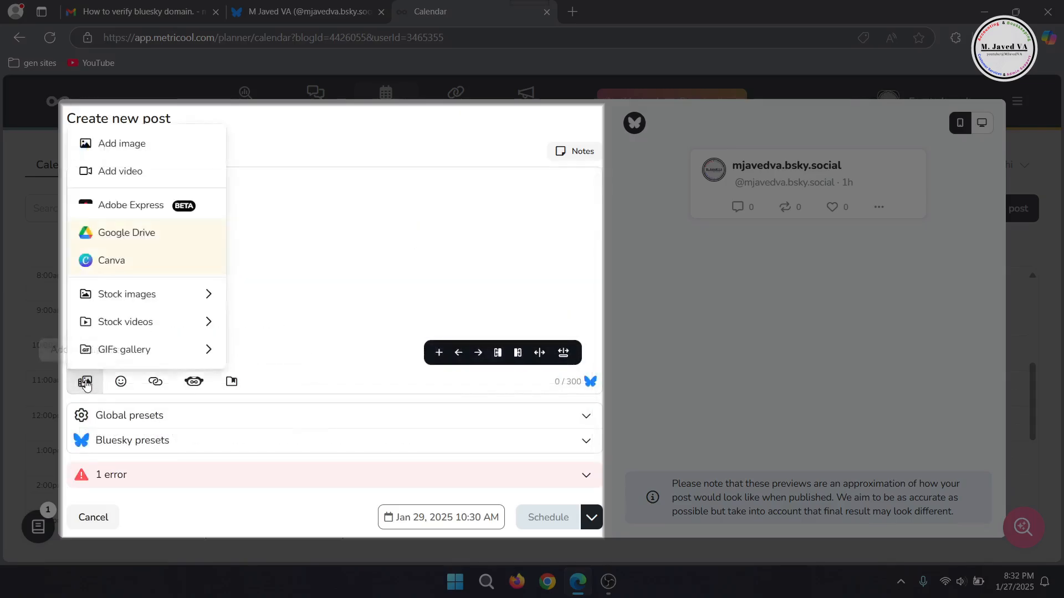
{"action": "left_click", "coordinate": [166, 361]}
- Upload the image "Never Give Up and Try what you can do." and caption the post with the same text plus a hand emoji
{"action": "left_click", "coordinate": [146, 144]}
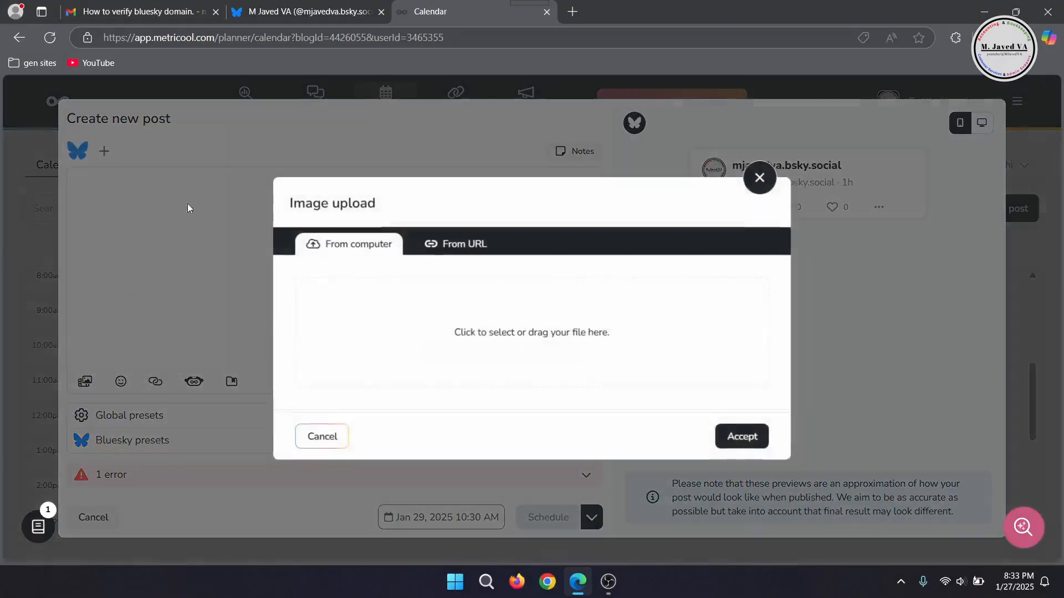
{"action": "left_click", "coordinate": [502, 350]}
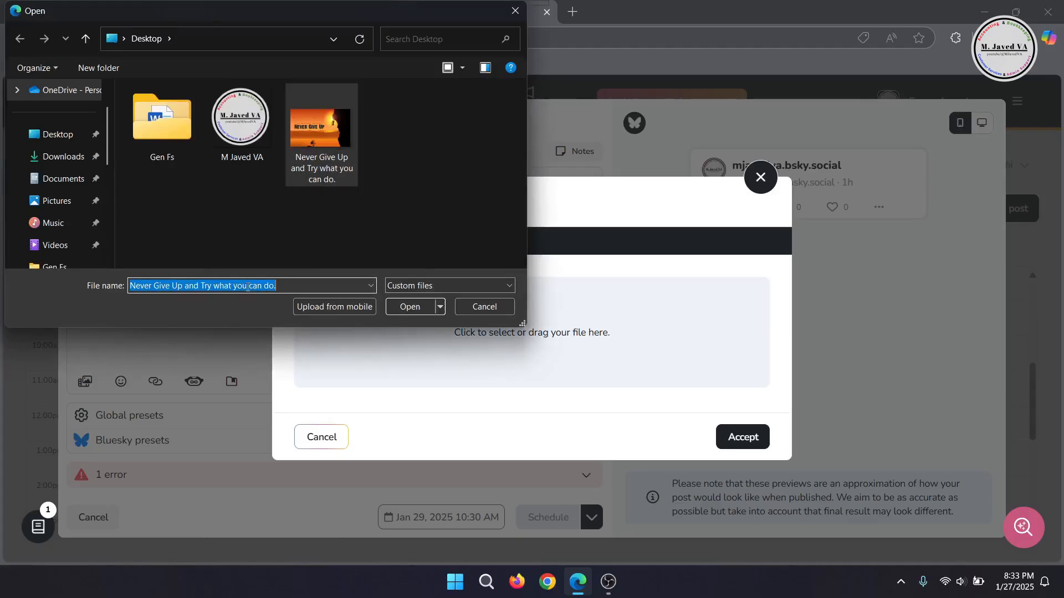
{"action": "left_click", "coordinate": [410, 309]}
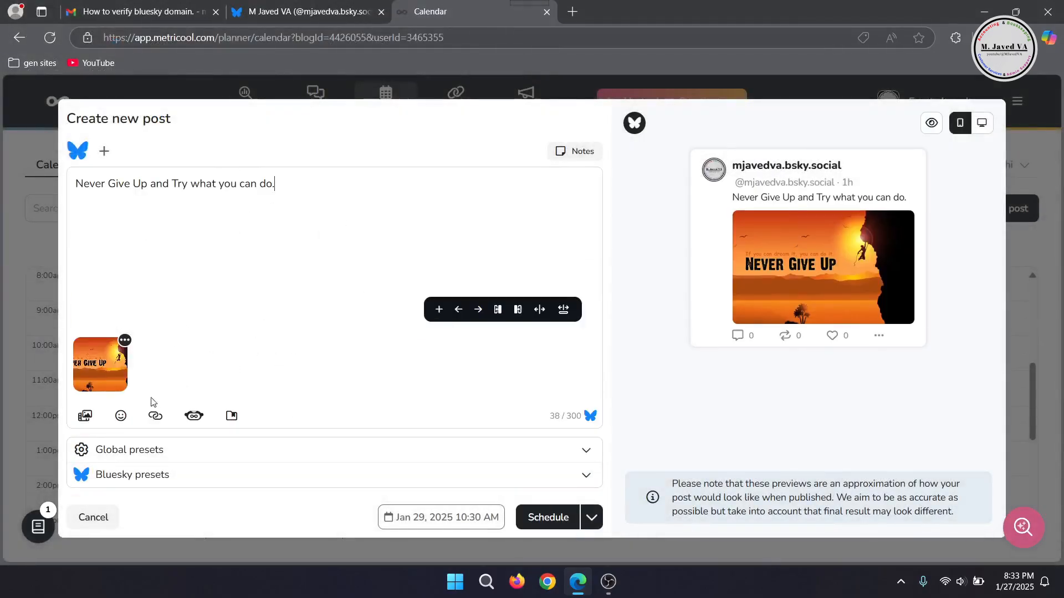
{"action": "left_click", "coordinate": [121, 415]}
{"action": "left_click", "coordinate": [258, 435]}
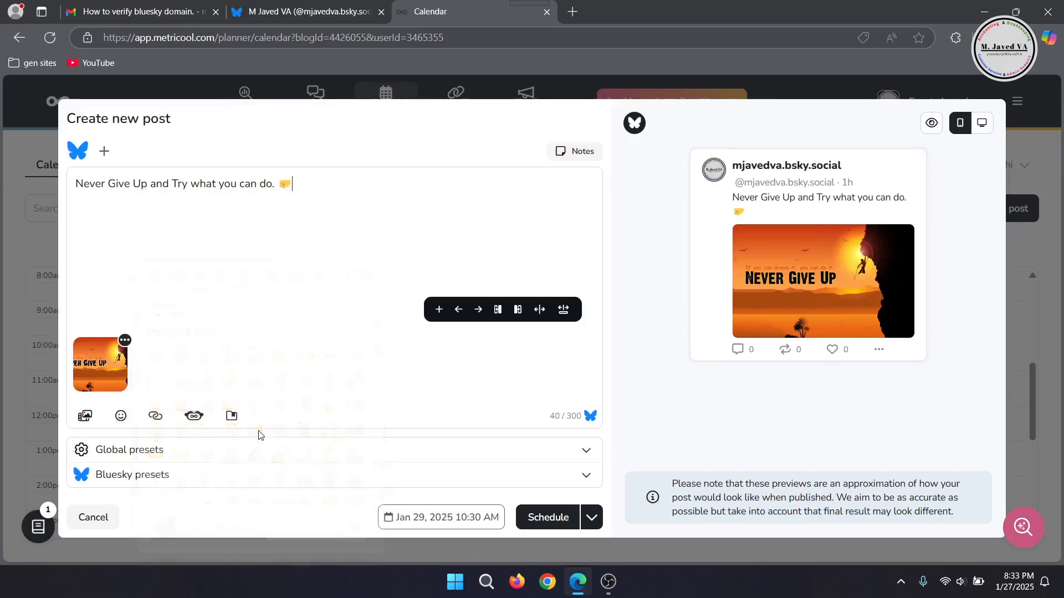
- Examine the URL generator for campaigns and close it without adding any link parameters
{"action": "left_click", "coordinate": [156, 420]}
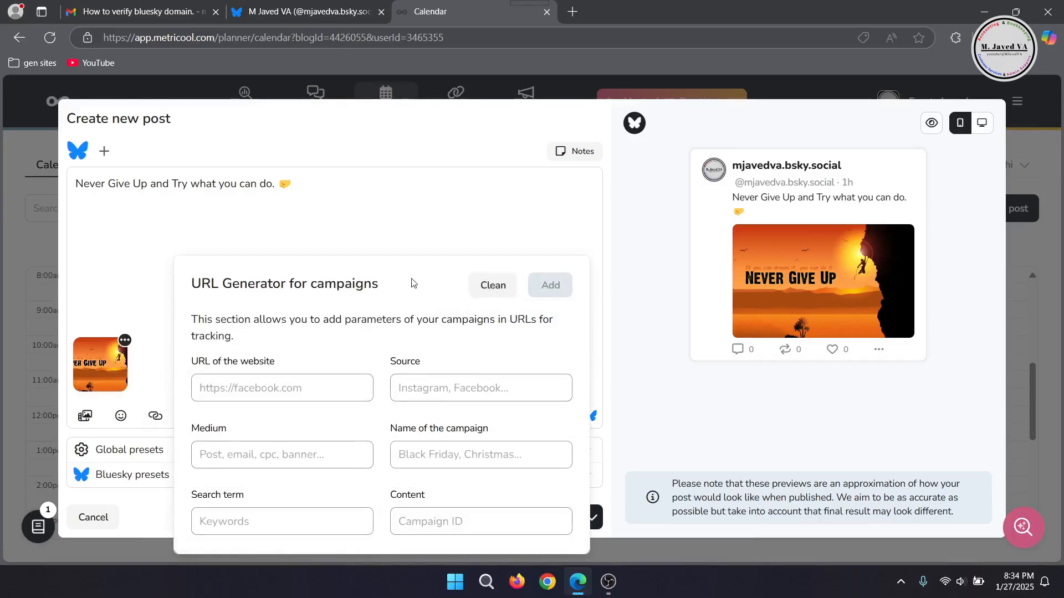
{"action": "left_click", "coordinate": [327, 231]}
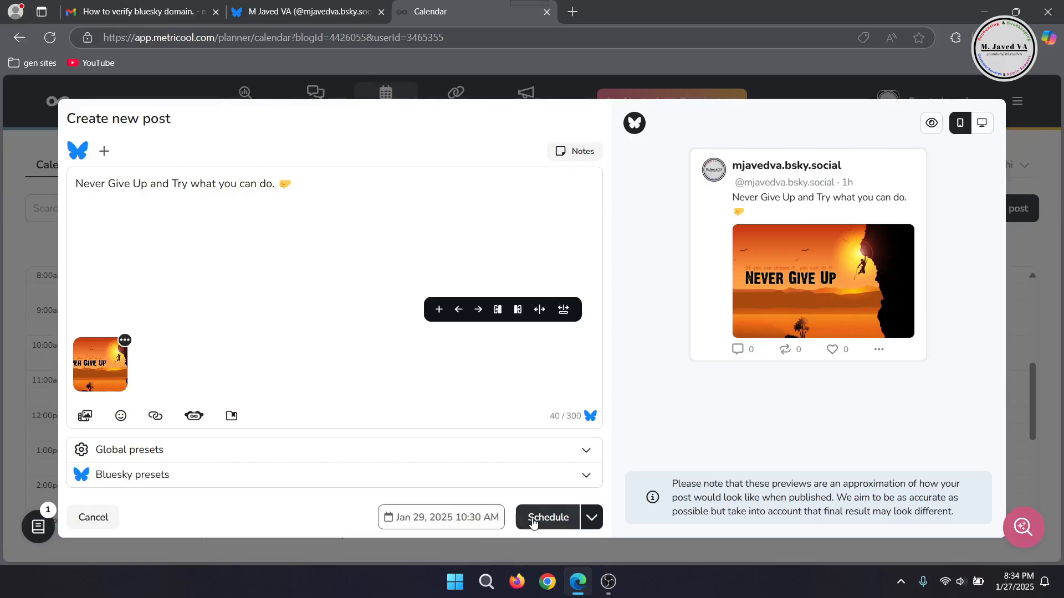
- Schedule the post for Jan 28, 2025 10:30 AM and move it to the 5:00 AM slot on the calendar
{"action": "left_click", "coordinate": [429, 518]}
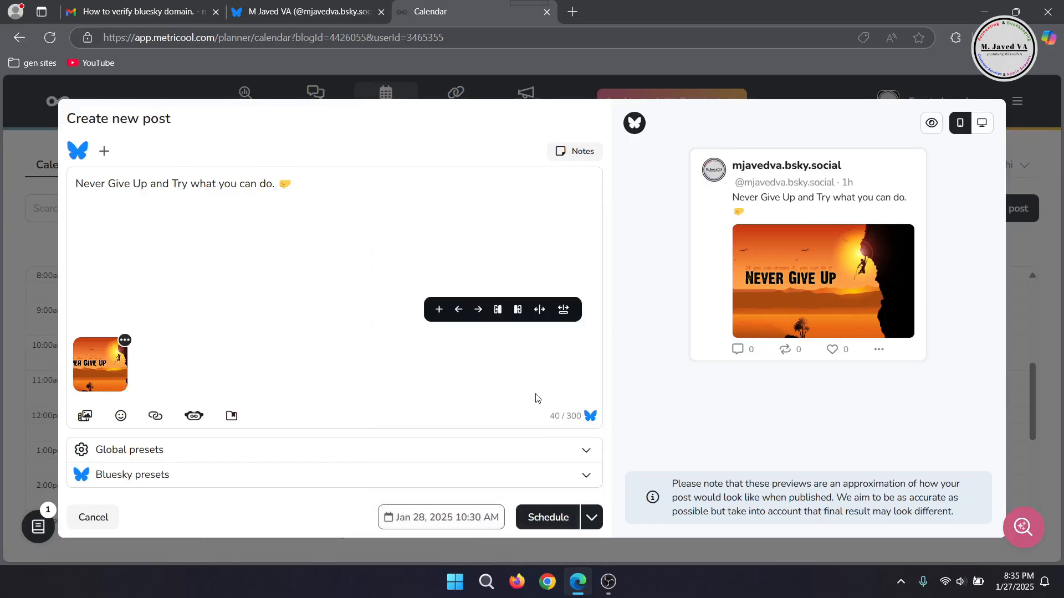
{"action": "left_click", "coordinate": [541, 517]}
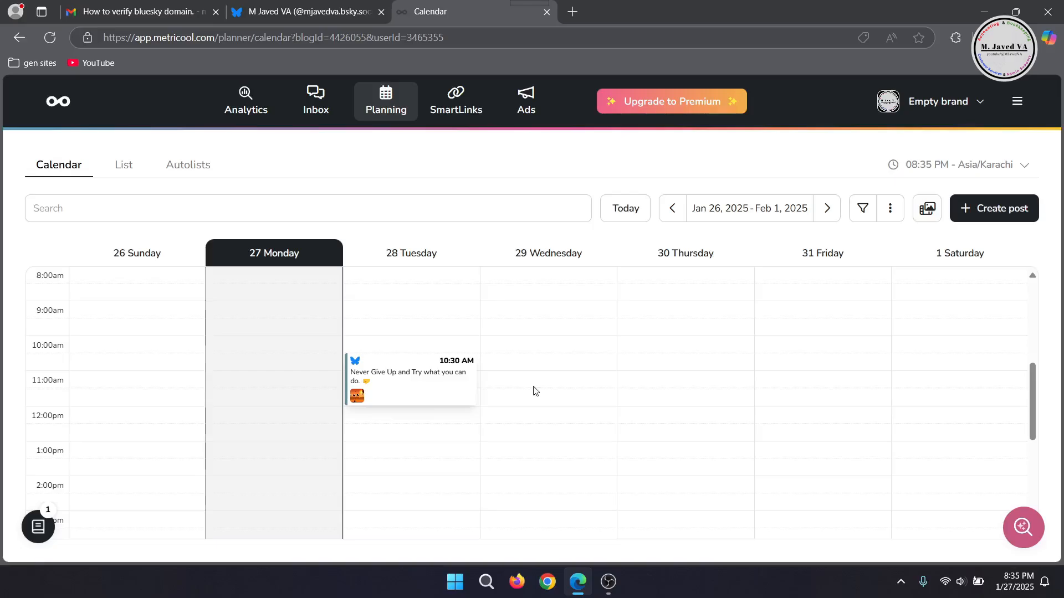
{"action": "left_click_drag", "start_coordinate": [391, 387], "coordinate": [431, 334]}
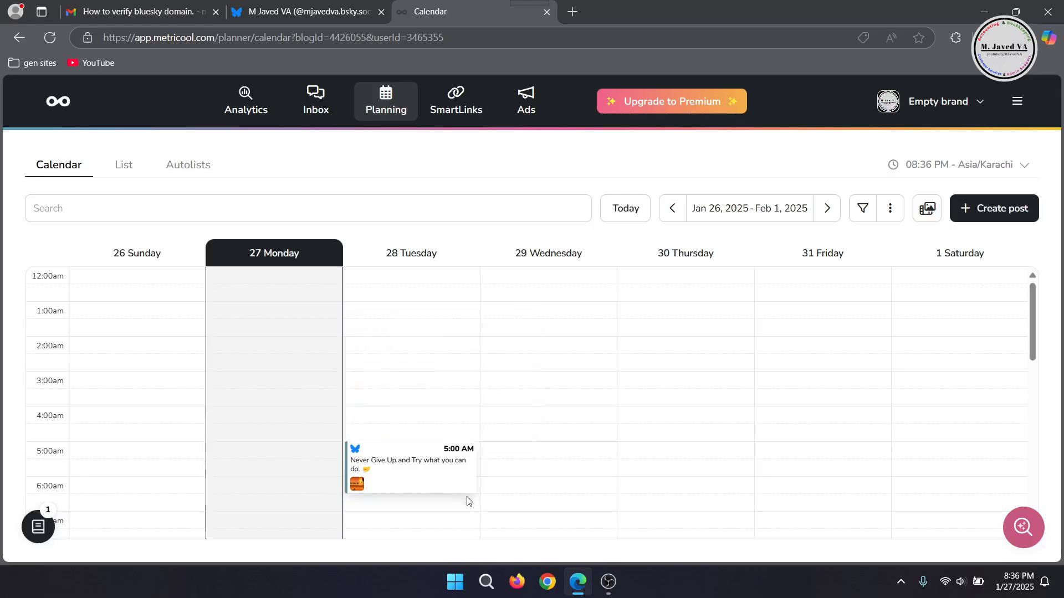
- Reschedule the Never Give Up post to Jan 27, 2025 9:00 PM and check it on Monday in the calendar
{"action": "left_click", "coordinate": [418, 481]}
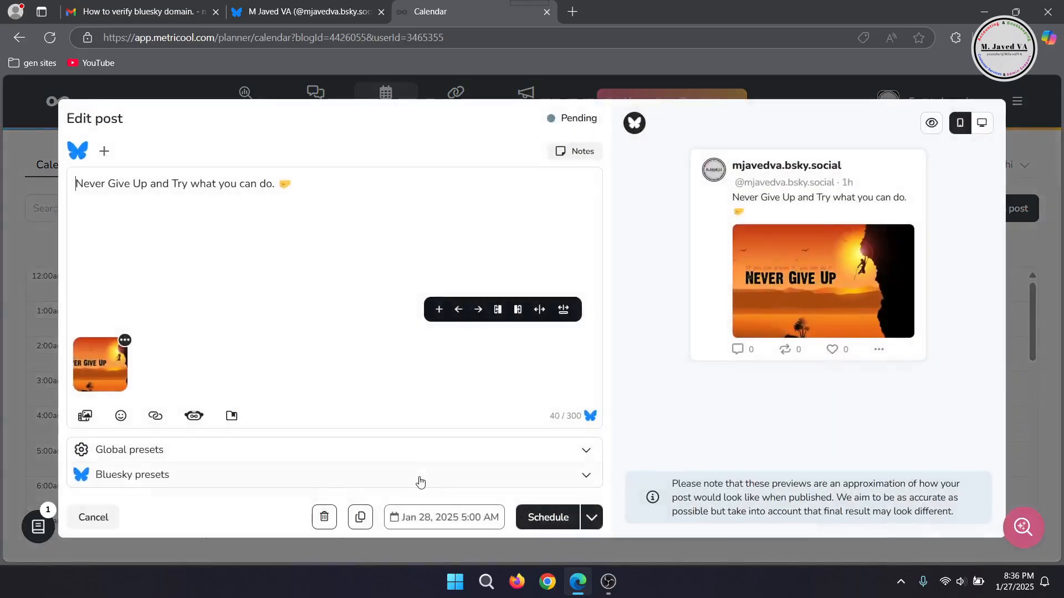
{"action": "left_click", "coordinate": [448, 517]}
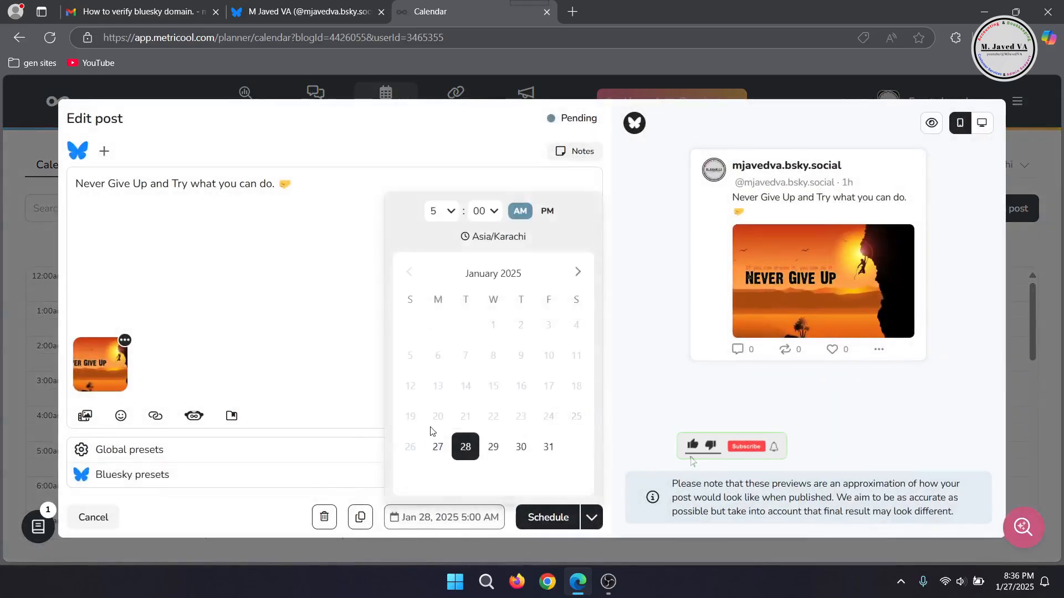
{"action": "left_click", "coordinate": [437, 447]}
{"action": "left_click", "coordinate": [442, 210]}
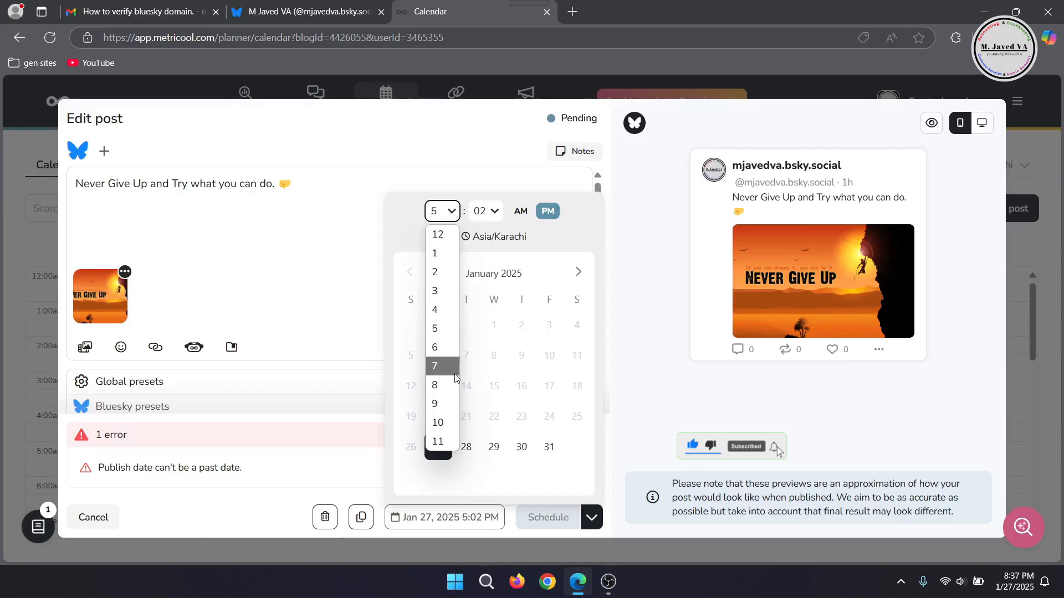
{"action": "left_click", "coordinate": [441, 401]}
{"action": "left_click", "coordinate": [486, 210]}
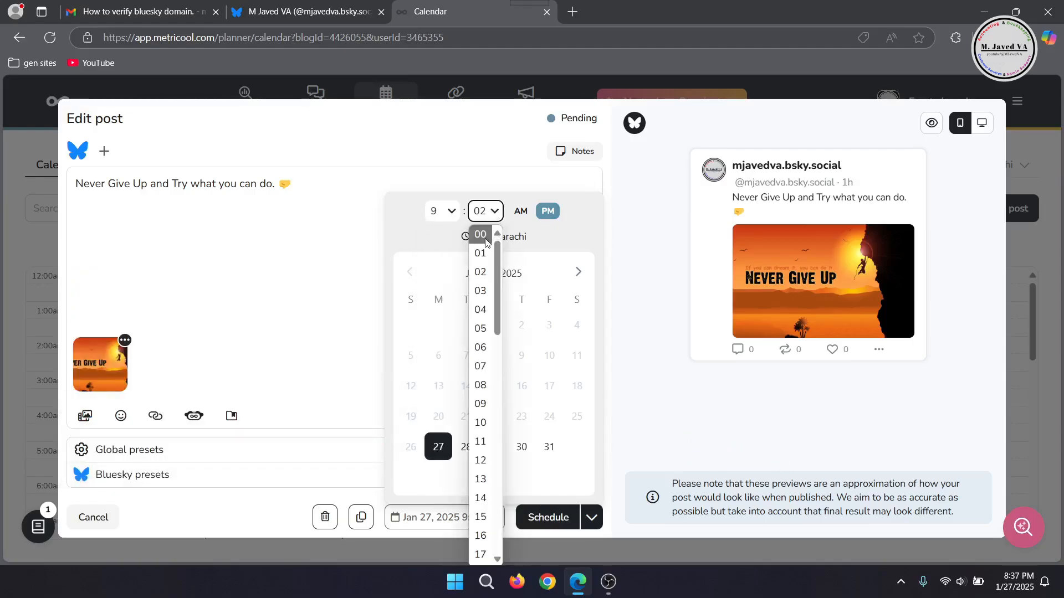
{"action": "left_click", "coordinate": [479, 233]}
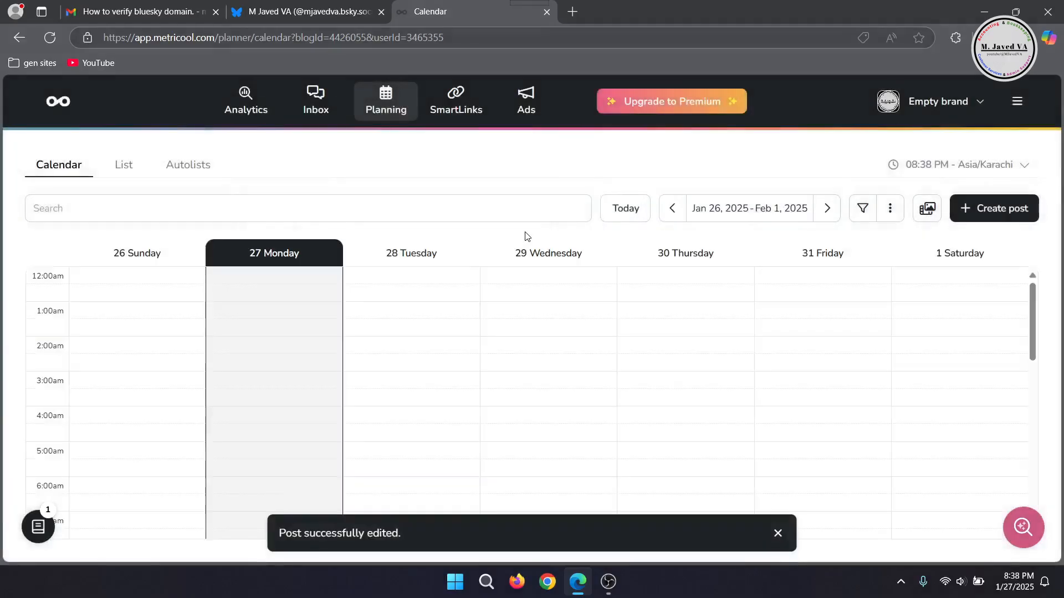
{"action": "scroll", "coordinate": [516, 406], "scroll_direction": "down", "scroll_amount": 10}
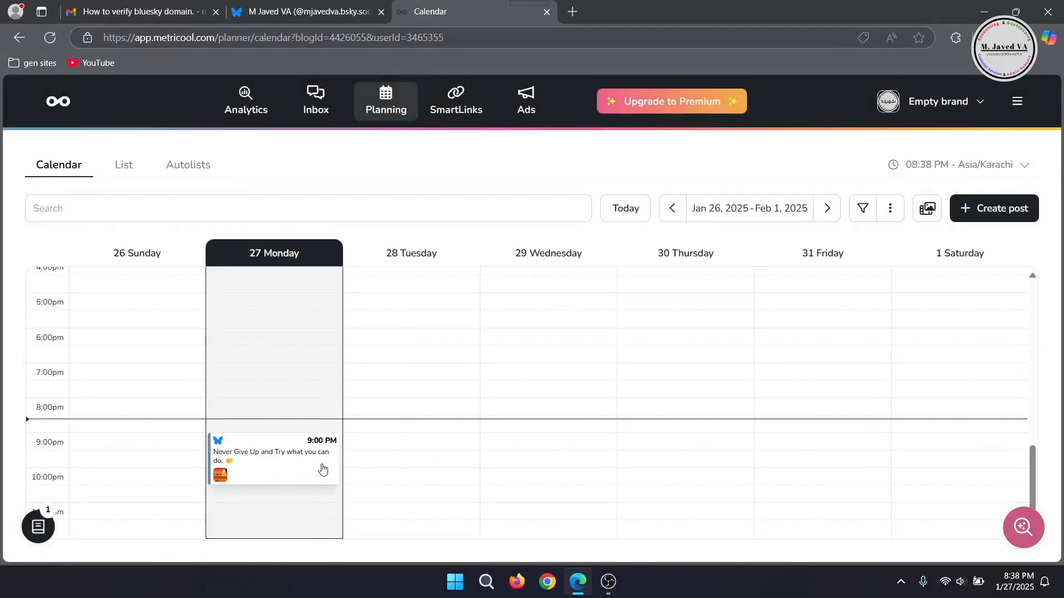
{"action": "mouse_move", "coordinate": [323, 469]}
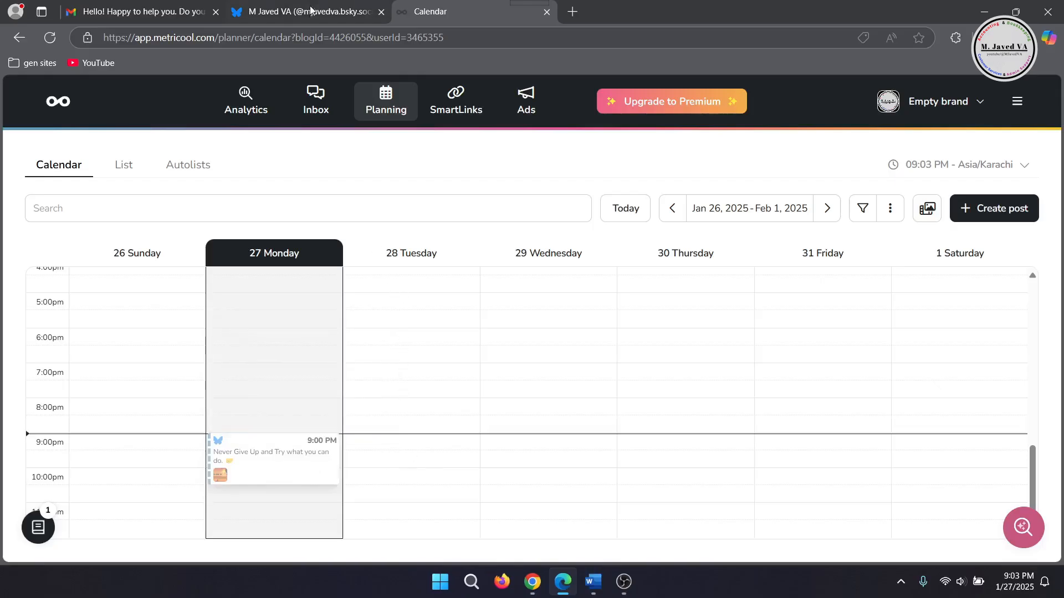
- Switch to the Bluesky profile, reload it and look for the published Never Give Up post
{"action": "left_click", "coordinate": [310, 10]}
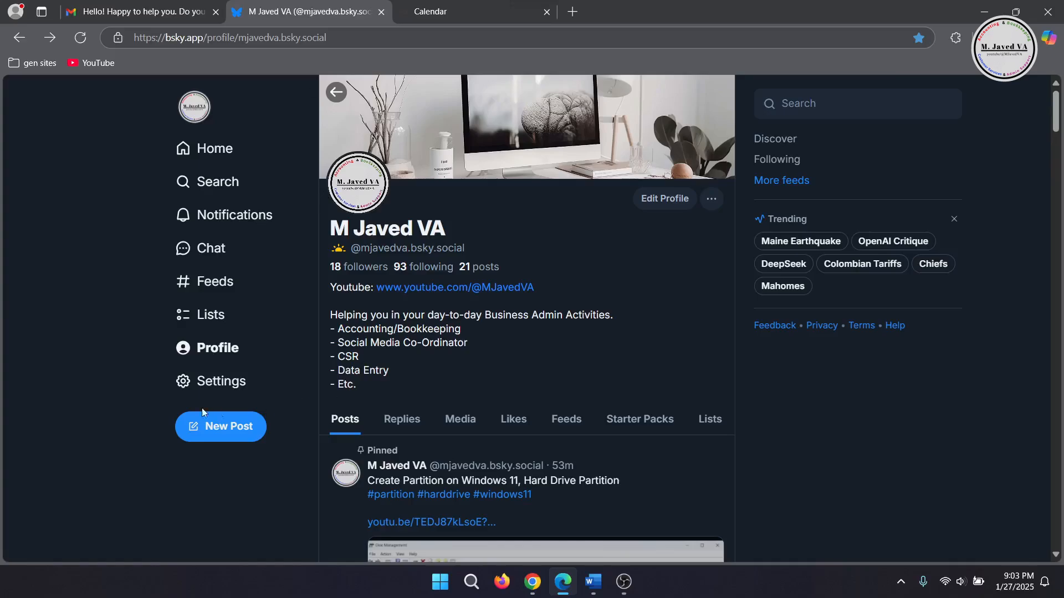
{"action": "scroll", "coordinate": [84, 182], "scroll_direction": "down", "scroll_amount": 5}
{"action": "key", "text": "F5"}
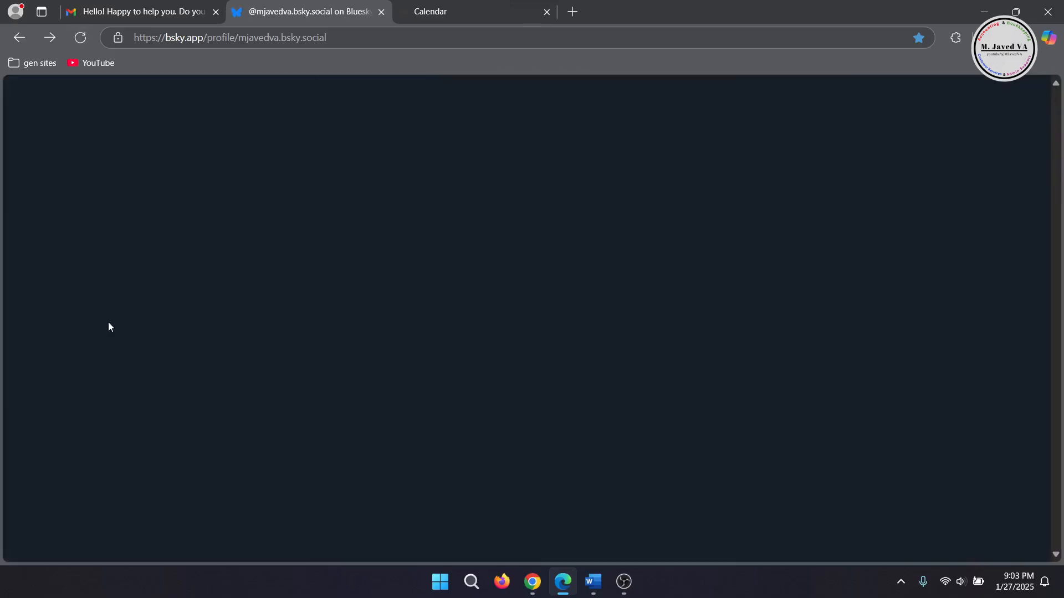
{"action": "scroll", "coordinate": [125, 264], "scroll_direction": "down", "scroll_amount": 10}
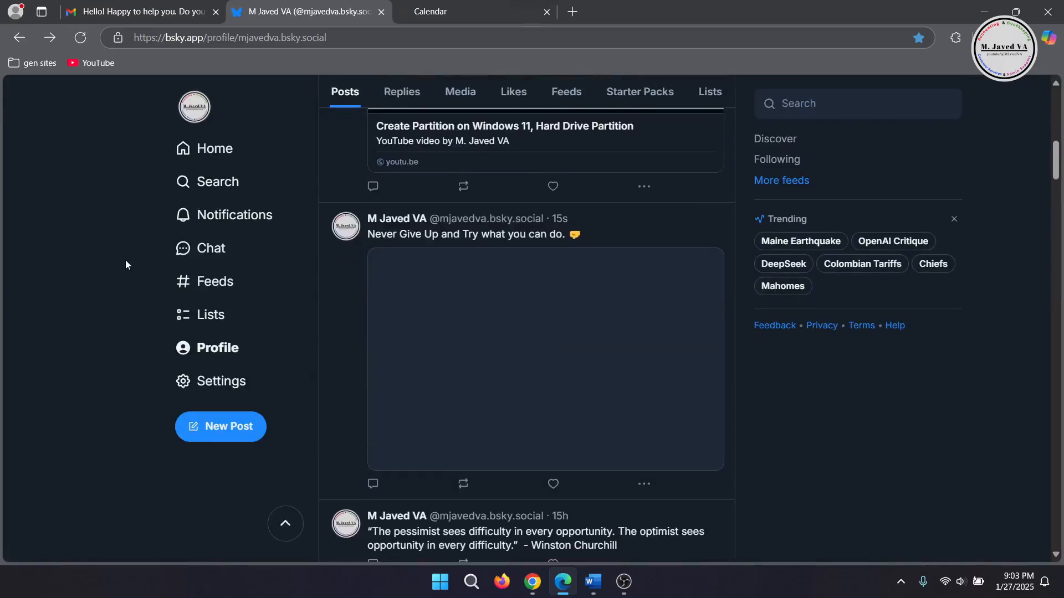
{"action": "scroll", "coordinate": [122, 338], "scroll_direction": "down", "scroll_amount": 3}
{"action": "scroll", "coordinate": [554, 416], "scroll_direction": "up", "scroll_amount": 3}
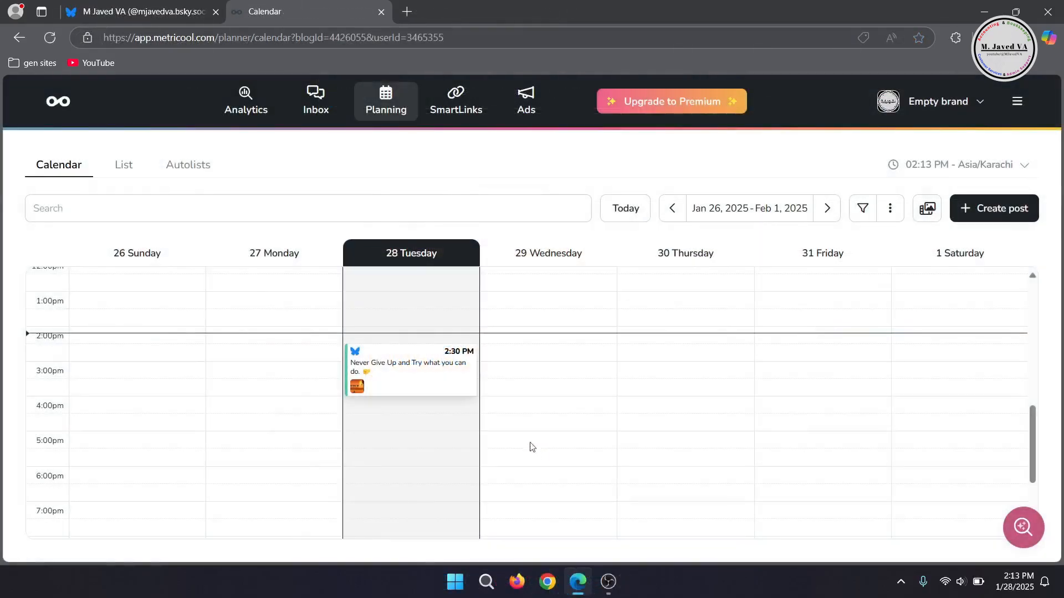
- Duplicate the published 2:30 PM post in the Metricool calendar and schedule the copy for Jan 28, 2025 2:45 PM
{"action": "mouse_move", "coordinate": [394, 366]}
{"action": "mouse_move", "coordinate": [421, 382]}
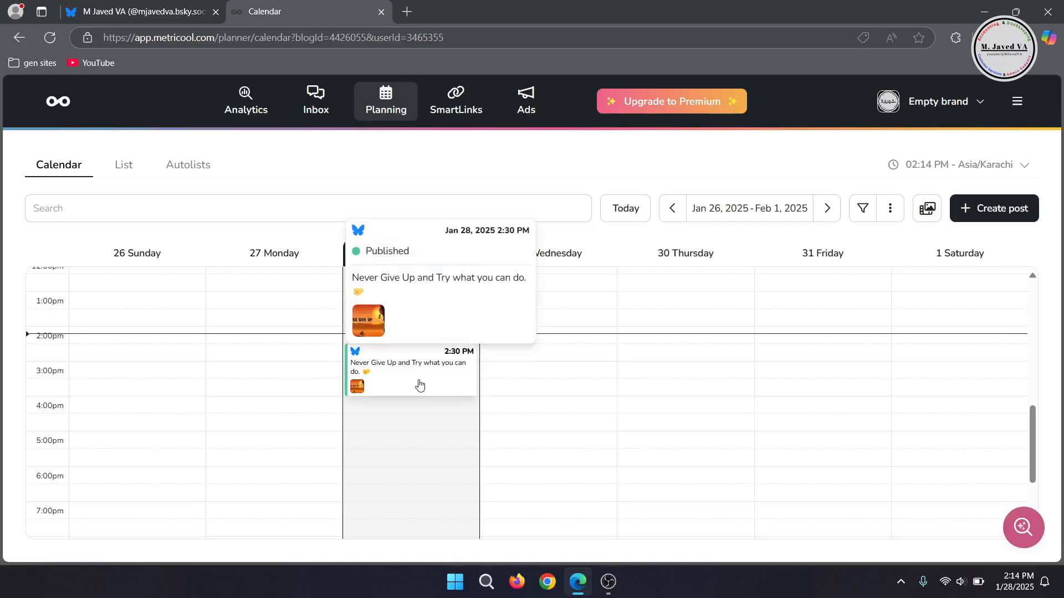
{"action": "left_click", "coordinate": [419, 385]}
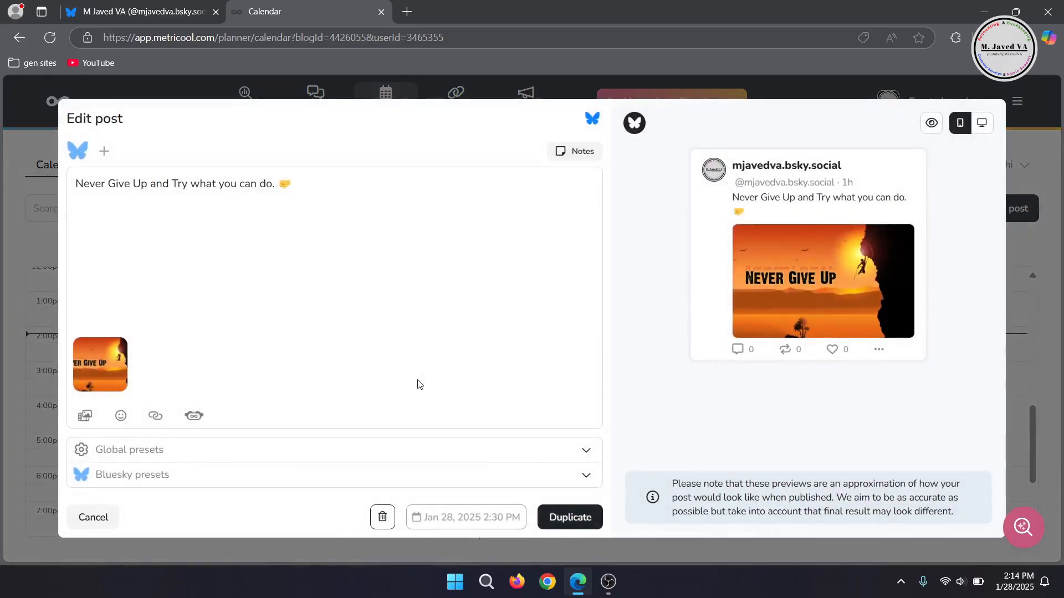
{"action": "left_click", "coordinate": [557, 516]}
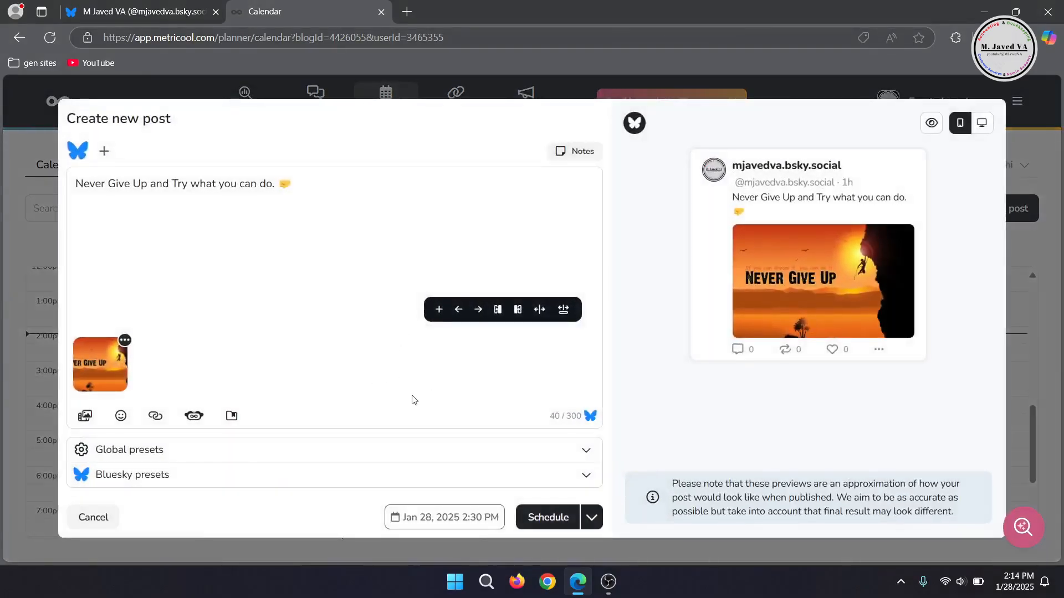
{"action": "left_click", "coordinate": [445, 519]}
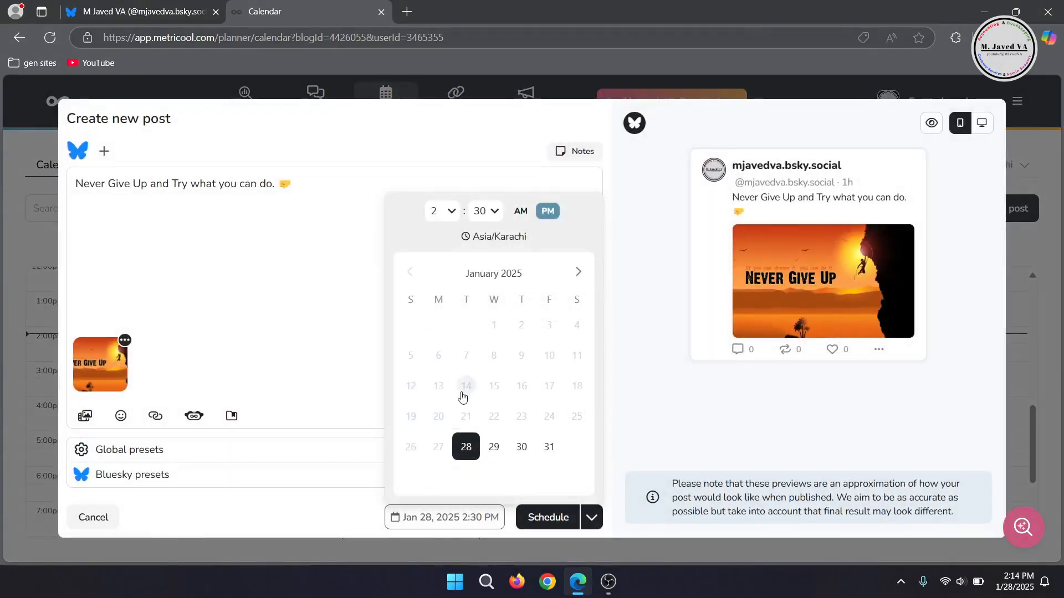
{"action": "left_click", "coordinate": [460, 216]}
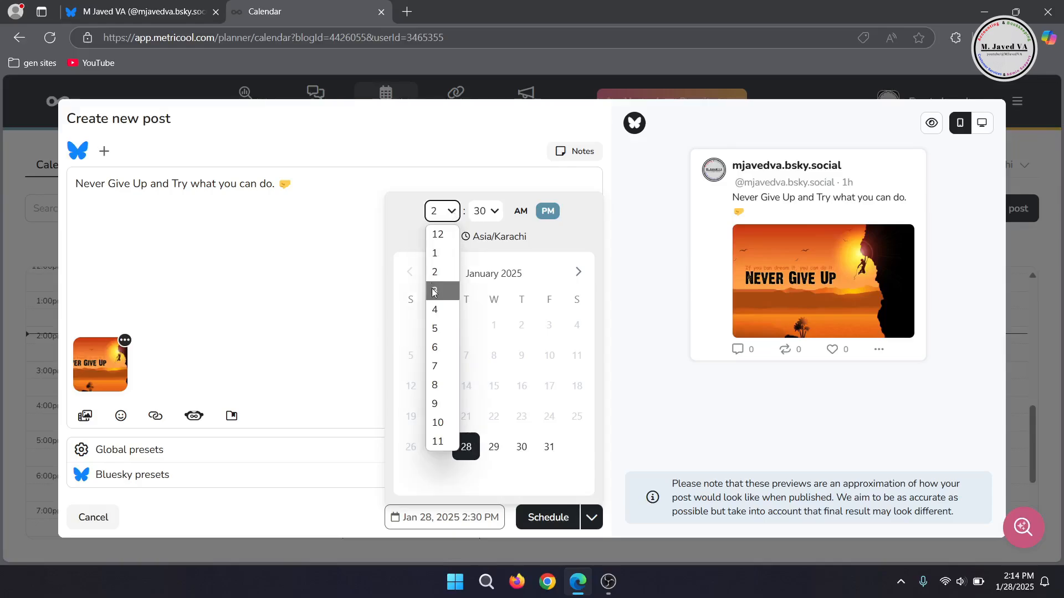
{"action": "left_click", "coordinate": [486, 212]}
{"action": "scroll", "coordinate": [493, 335], "scroll_direction": "down", "scroll_amount": 7}
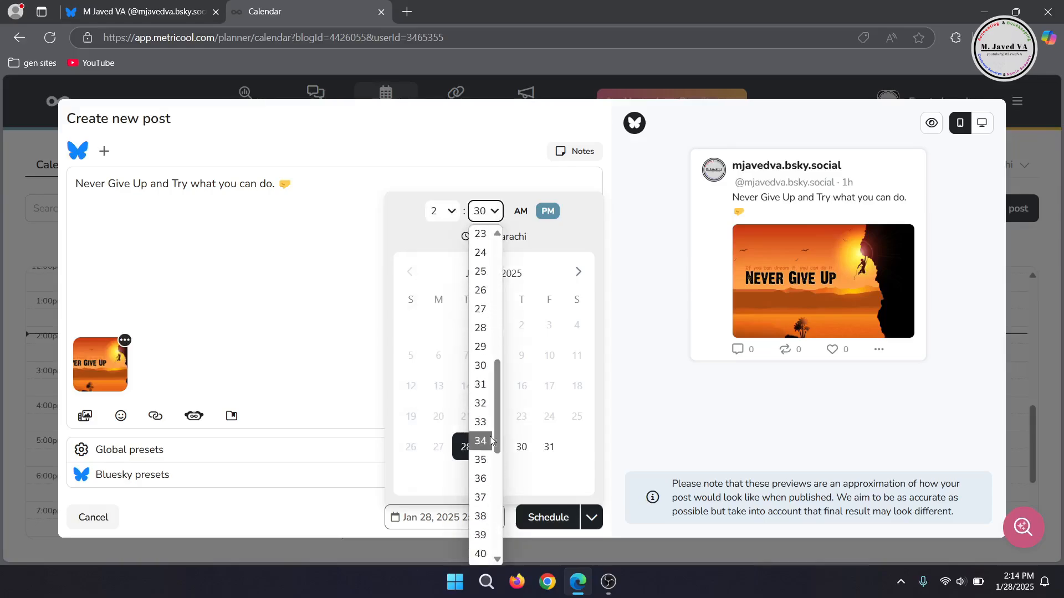
{"action": "left_click", "coordinate": [481, 444]}
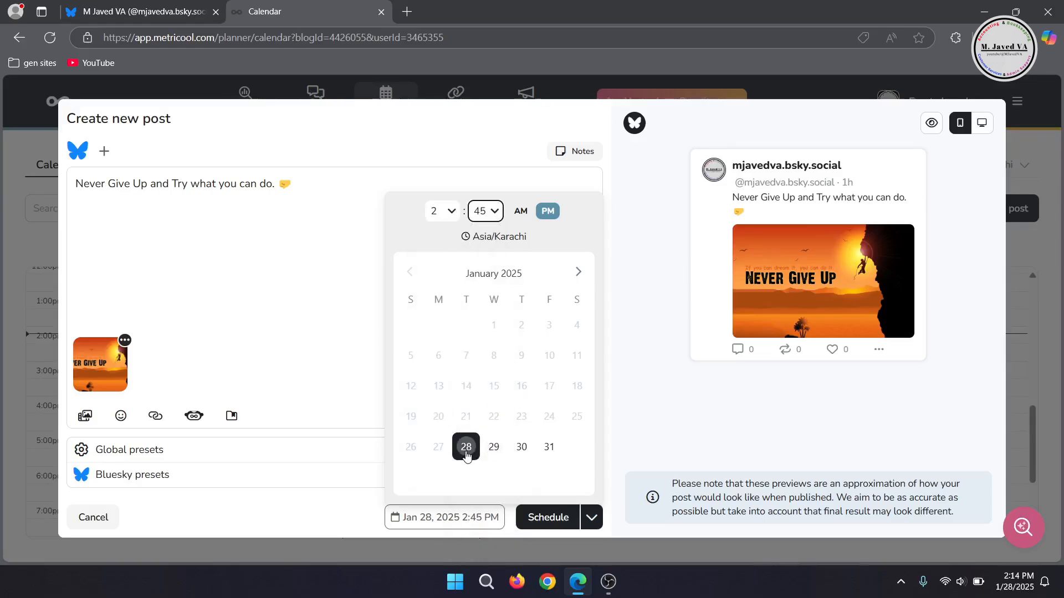
{"action": "left_click", "coordinate": [559, 518]}
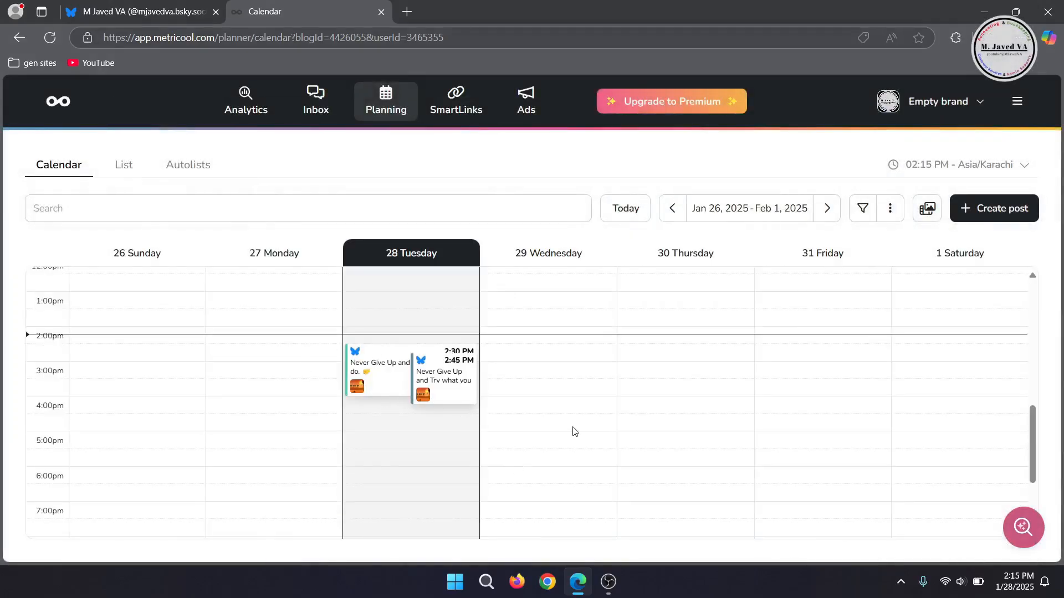
- Reload the planning calendar and check the publishing status of the 2:45 PM post
{"action": "mouse_move", "coordinate": [444, 378]}
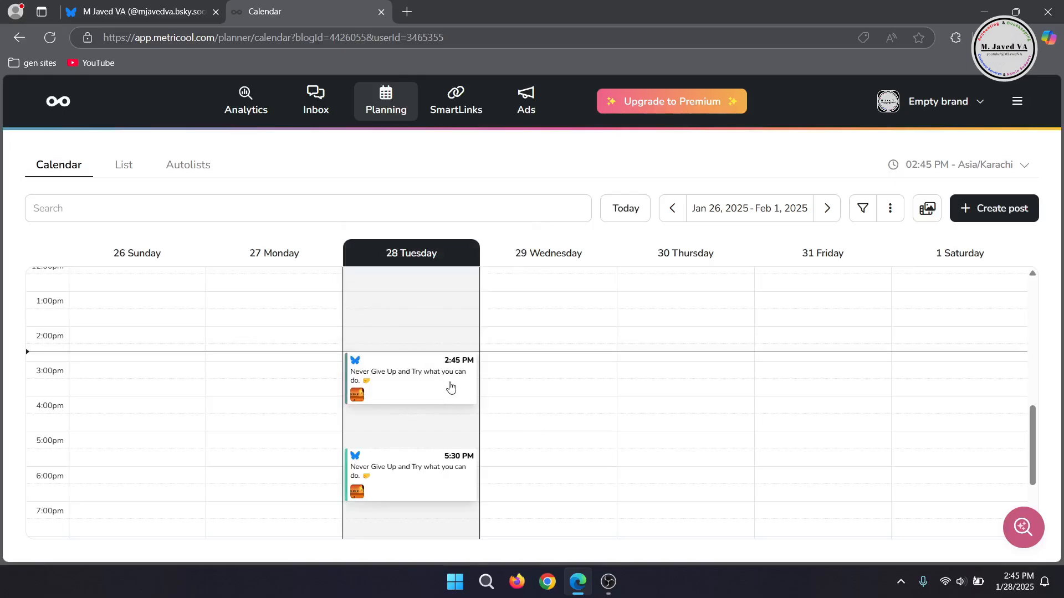
{"action": "mouse_move", "coordinate": [448, 384]}
{"action": "left_click", "coordinate": [53, 47]}
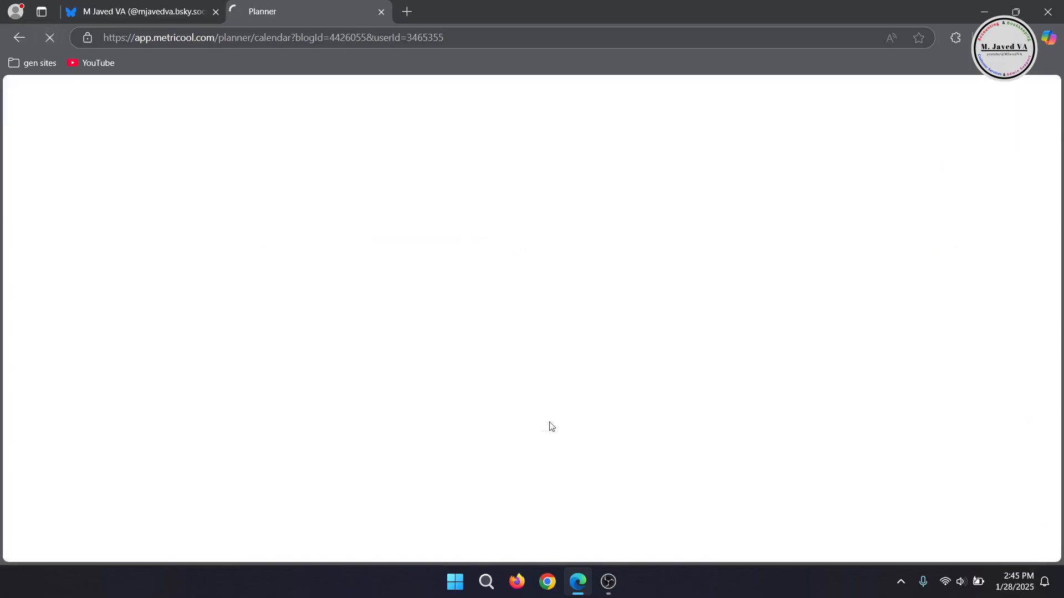
{"action": "mouse_move", "coordinate": [411, 390]}
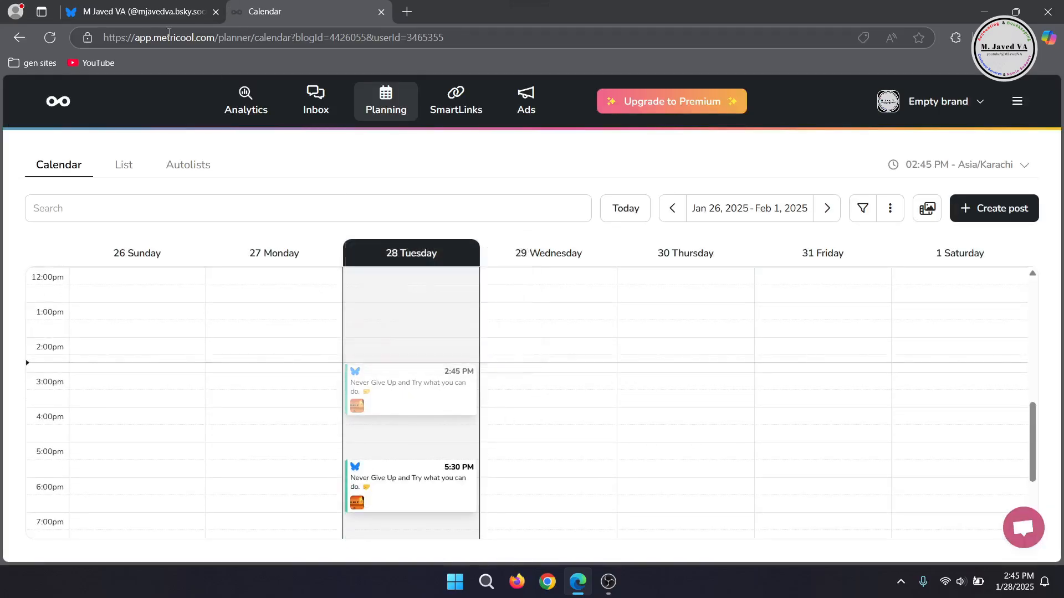
- Switch to the Bluesky profile, reload it and compare the duplicated Never Give Up post with the earlier one
{"action": "left_click", "coordinate": [175, 16]}
{"action": "scroll", "coordinate": [574, 379], "scroll_direction": "down", "scroll_amount": 5}
{"action": "scroll", "coordinate": [574, 379], "scroll_direction": "up", "scroll_amount": 1}
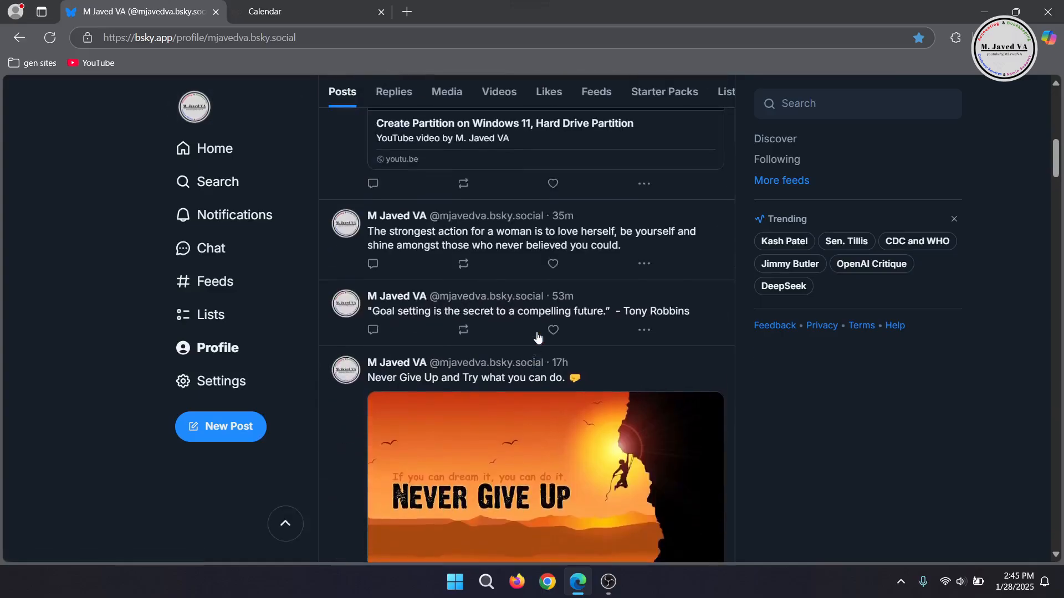
{"action": "left_click", "coordinate": [50, 39]}
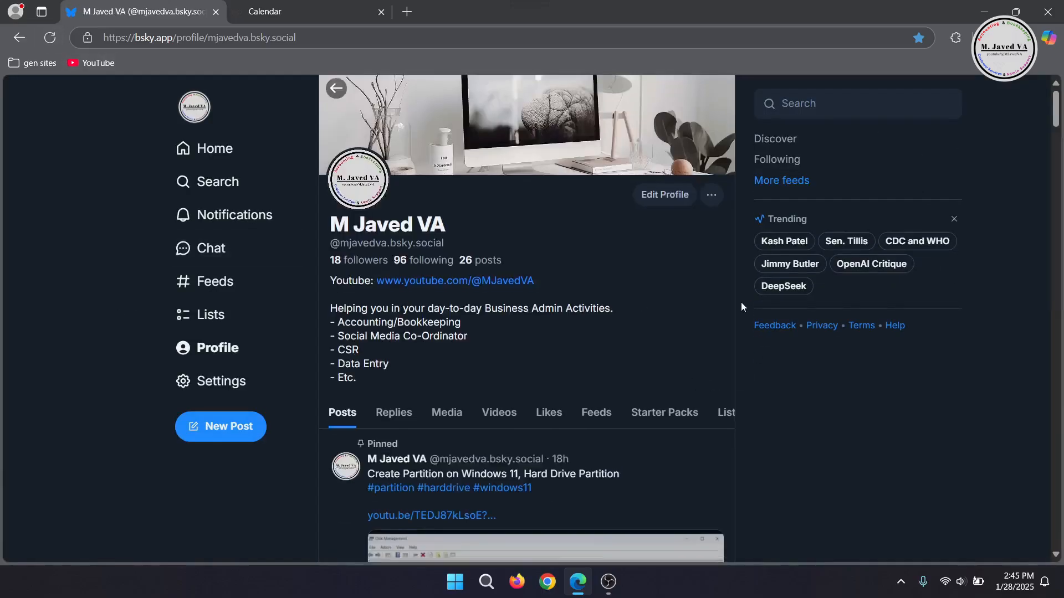
{"action": "scroll", "coordinate": [741, 307], "scroll_direction": "down", "scroll_amount": 8}
{"action": "scroll", "coordinate": [742, 307], "scroll_direction": "down", "scroll_amount": 1}
{"action": "scroll", "coordinate": [730, 345], "scroll_direction": "down", "scroll_amount": 8}
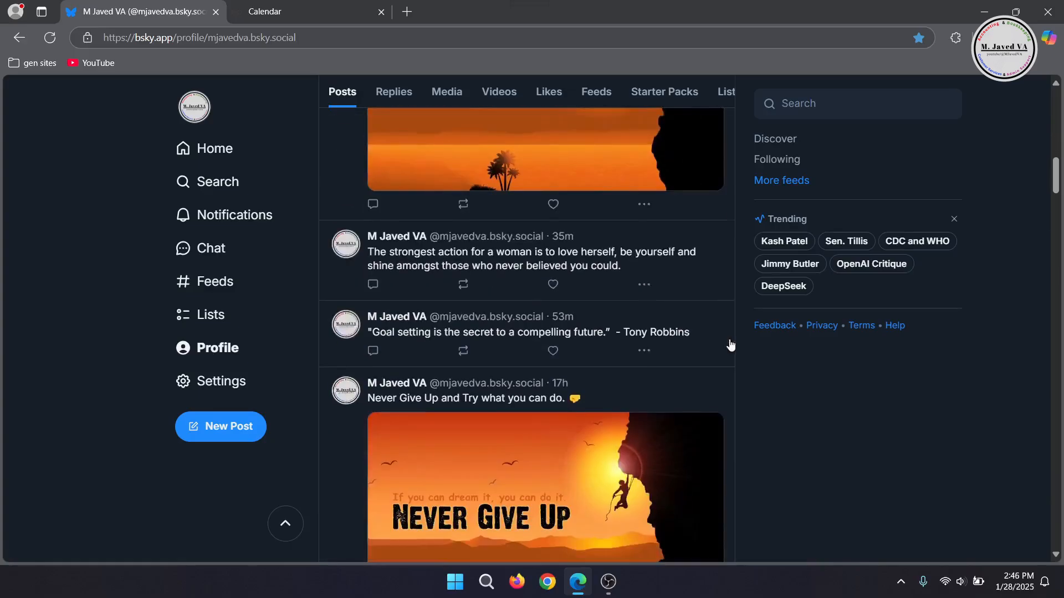
{"action": "scroll", "coordinate": [730, 344], "scroll_direction": "up", "scroll_amount": 10}
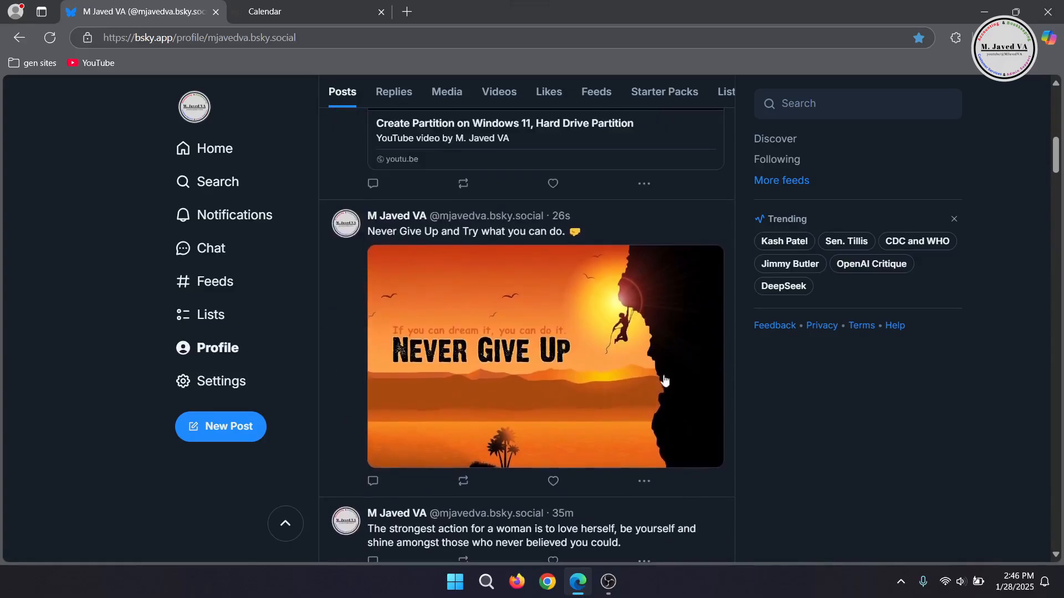
{"action": "scroll", "coordinate": [751, 359], "scroll_direction": "down", "scroll_amount": 10}
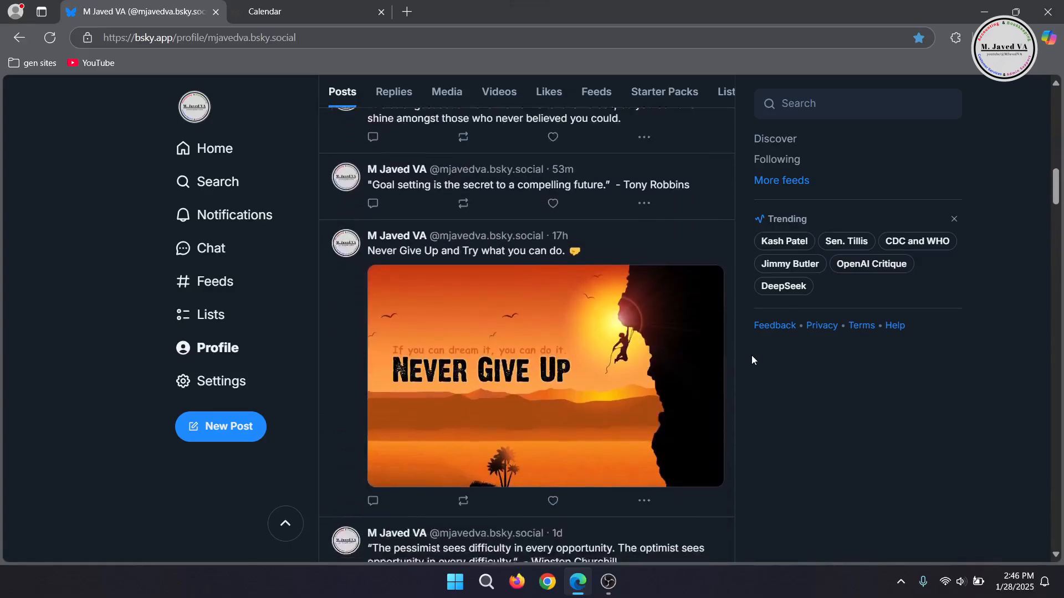
{"action": "scroll", "coordinate": [752, 359], "scroll_direction": "up", "scroll_amount": 10}
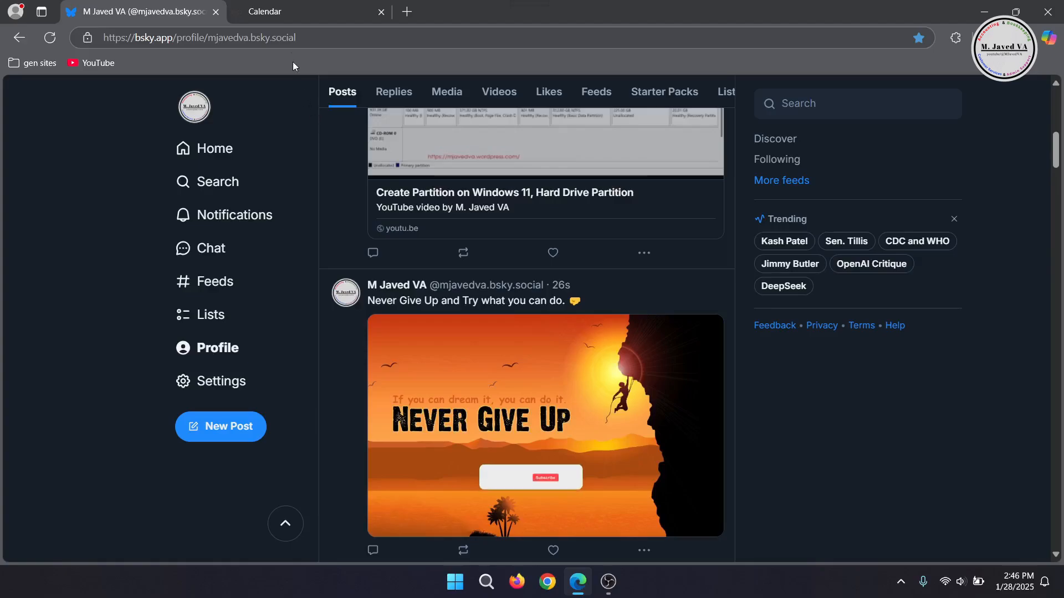
- Return to the Metricool calendar, review Tuesday's posts and minimize the browser window
{"action": "key", "text": "ctrl+Tab"}
{"action": "scroll", "coordinate": [551, 402], "scroll_direction": "down", "scroll_amount": 3}
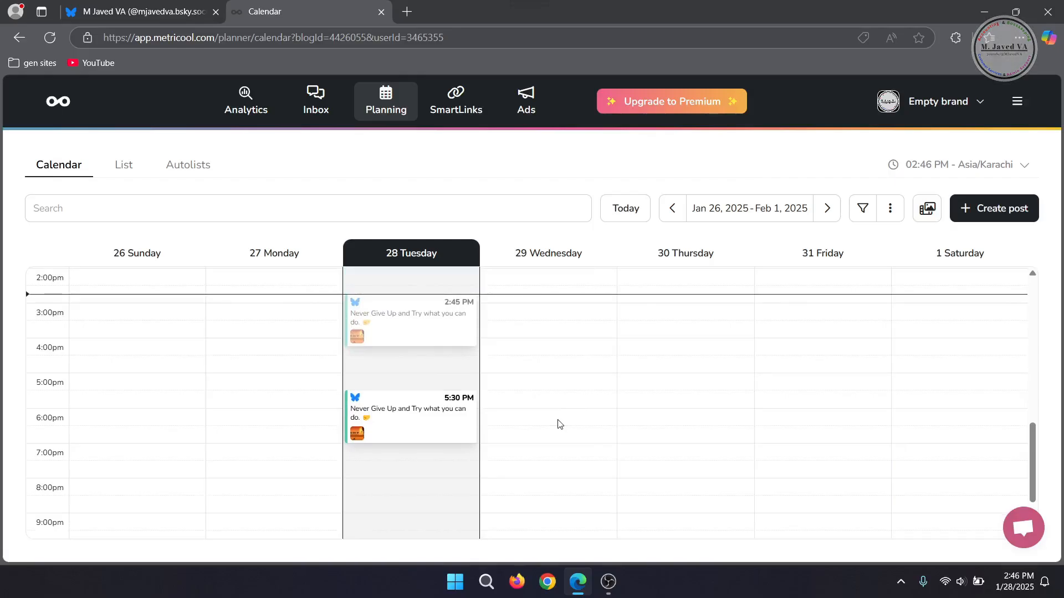
{"action": "left_click", "coordinate": [988, 14]}
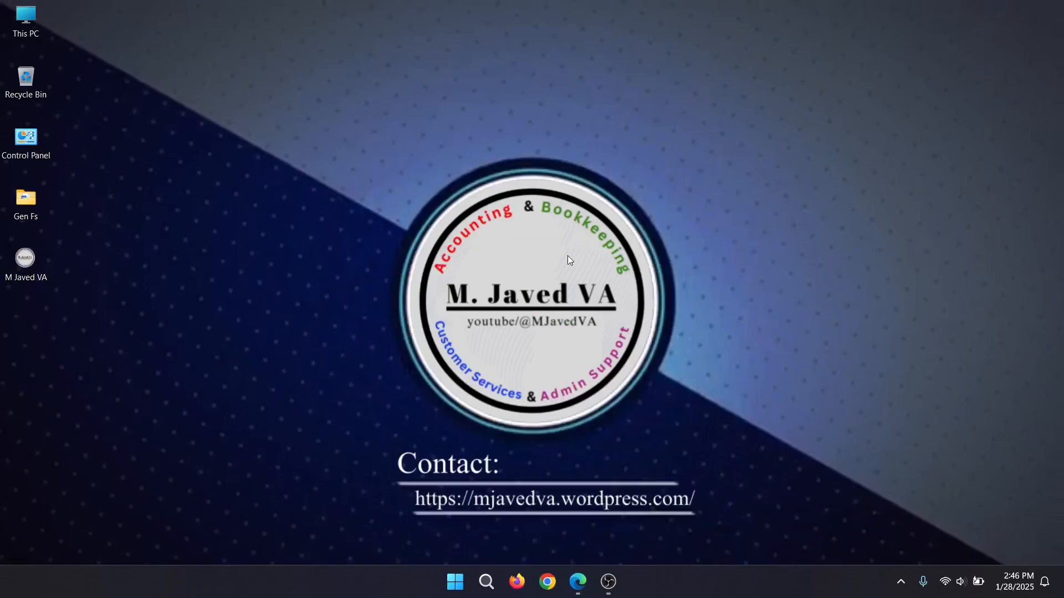